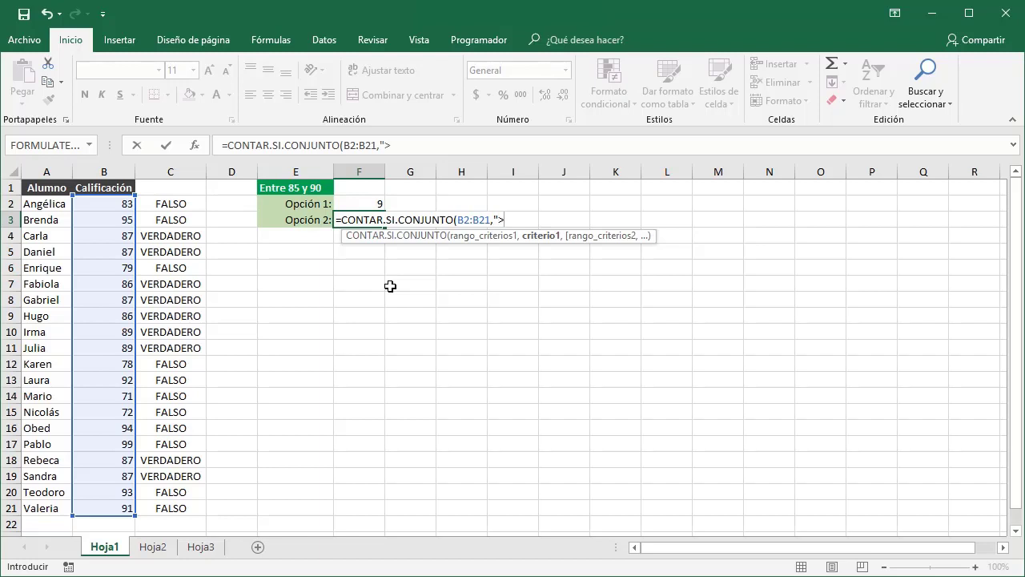
Complete the CONTAR.SI.CONJUNTO formula in F3 with the criterion ">=85" for B2:B21 and "<=90" for the same range.
type("85")
type("\"")
type(",")
type("B2:B")
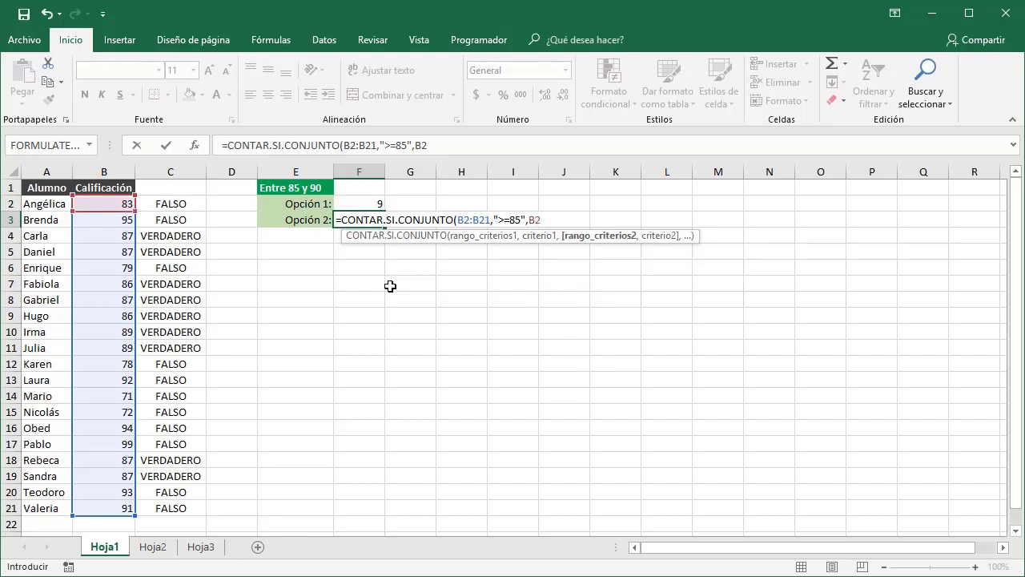
type("21")
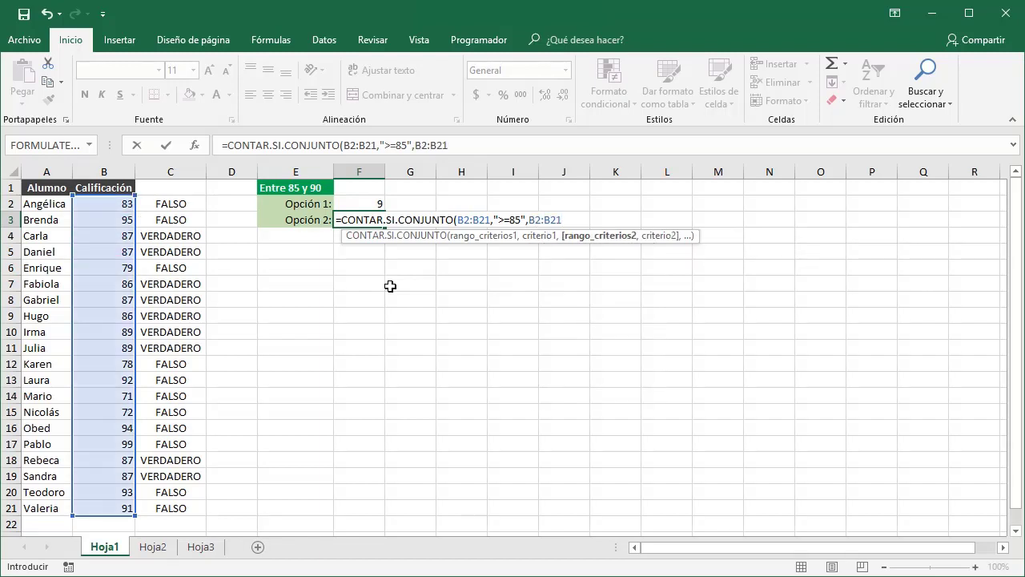
type(",")
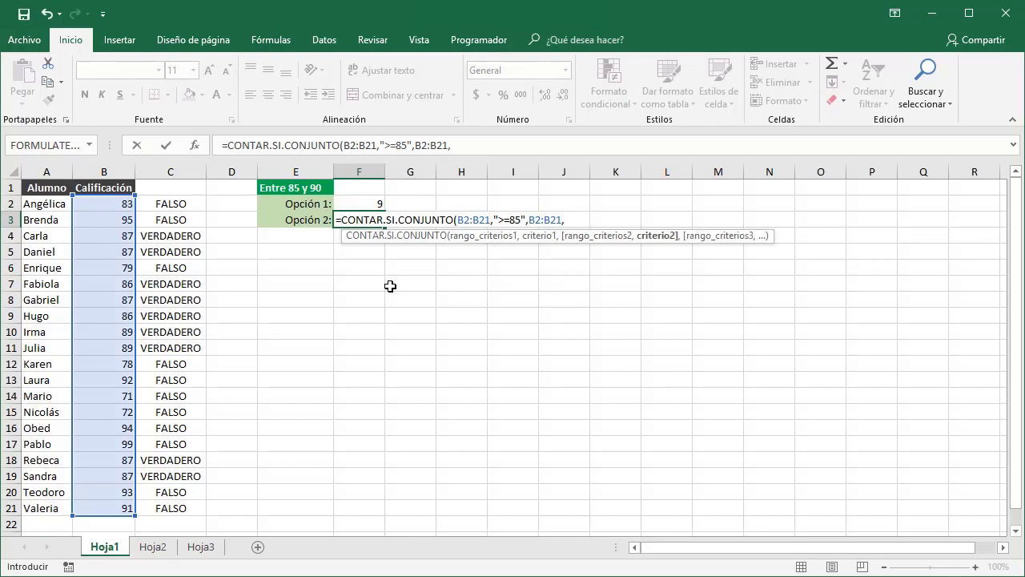
type("\"<=90\")")
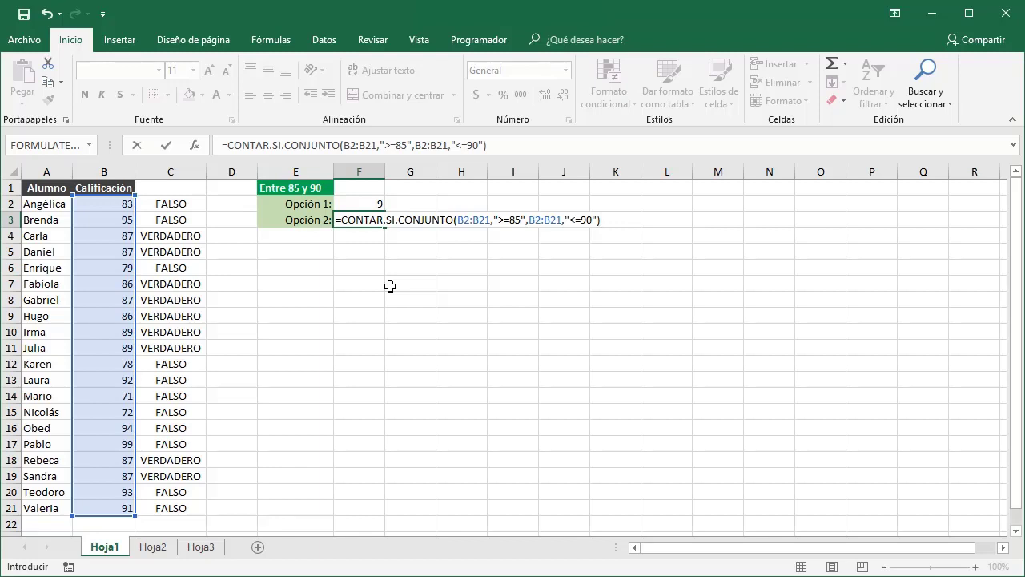
key("Return")
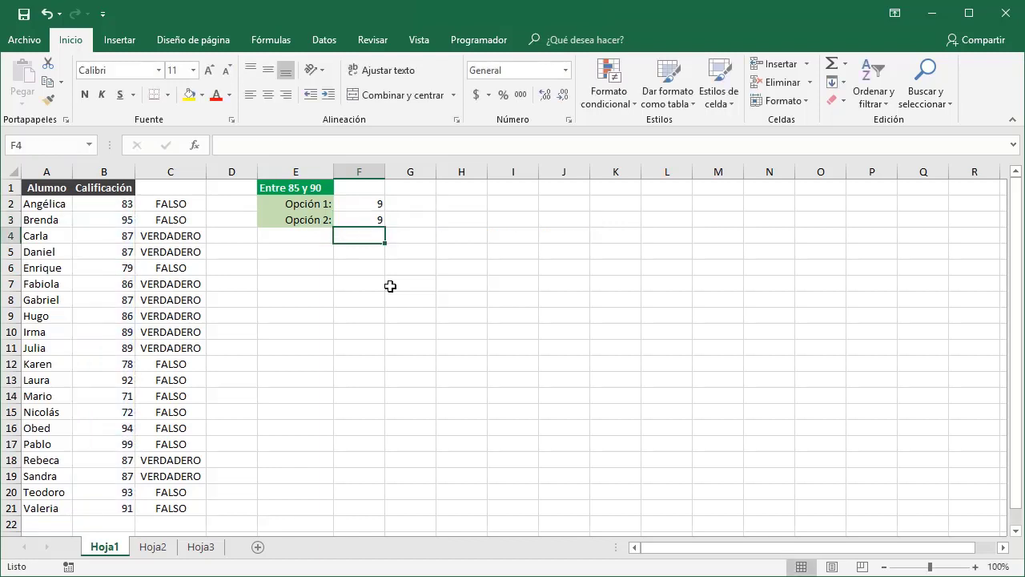
left_click(366, 221)
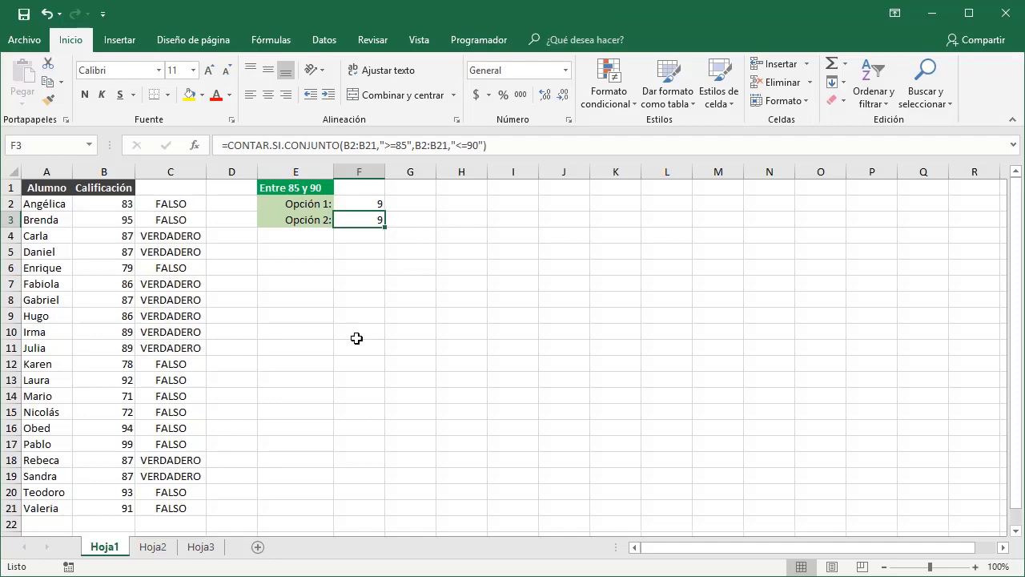
Open sheet Hoja2 and examine the Nivel and Calificación columns and the "Entre 85 y 90" and "Intermedio:" labels.
left_click(159, 548)
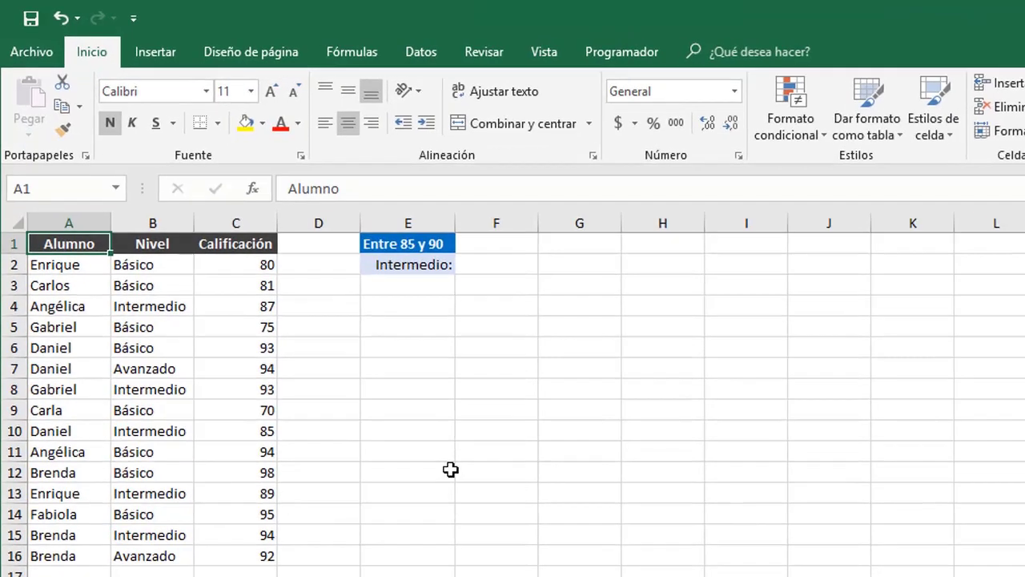
left_click(152, 239)
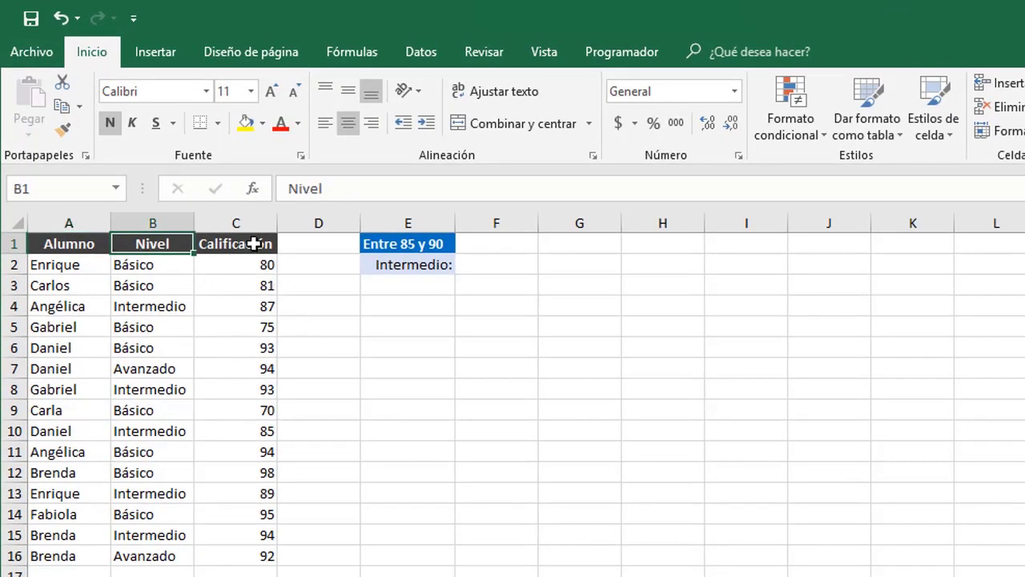
left_click(255, 242)
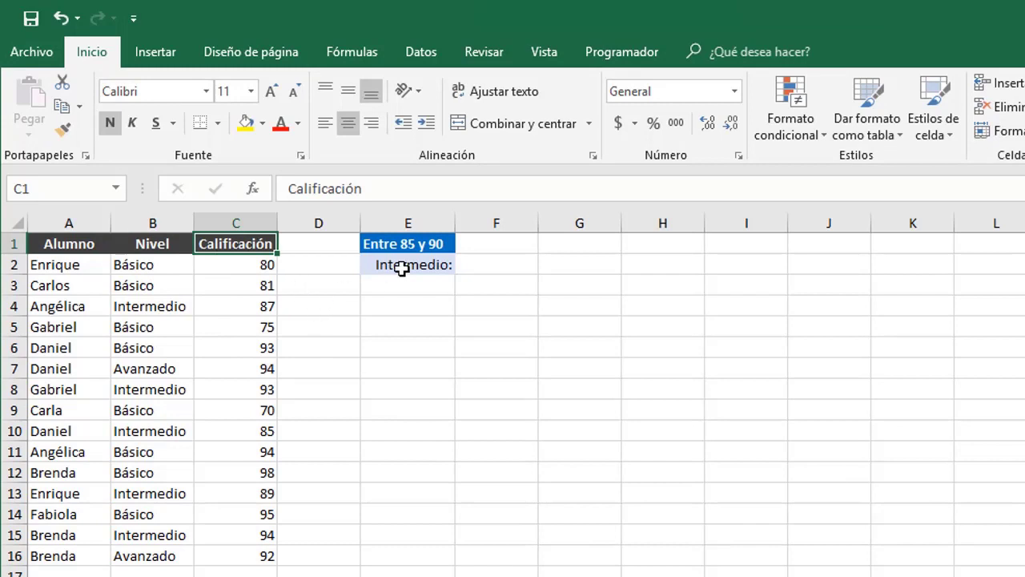
left_click(447, 244)
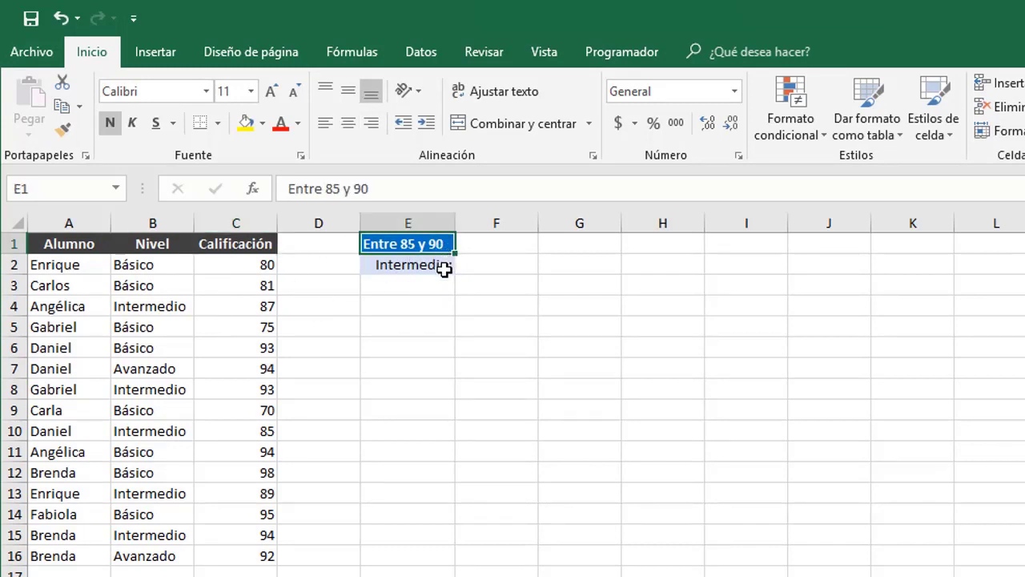
left_click(445, 269)
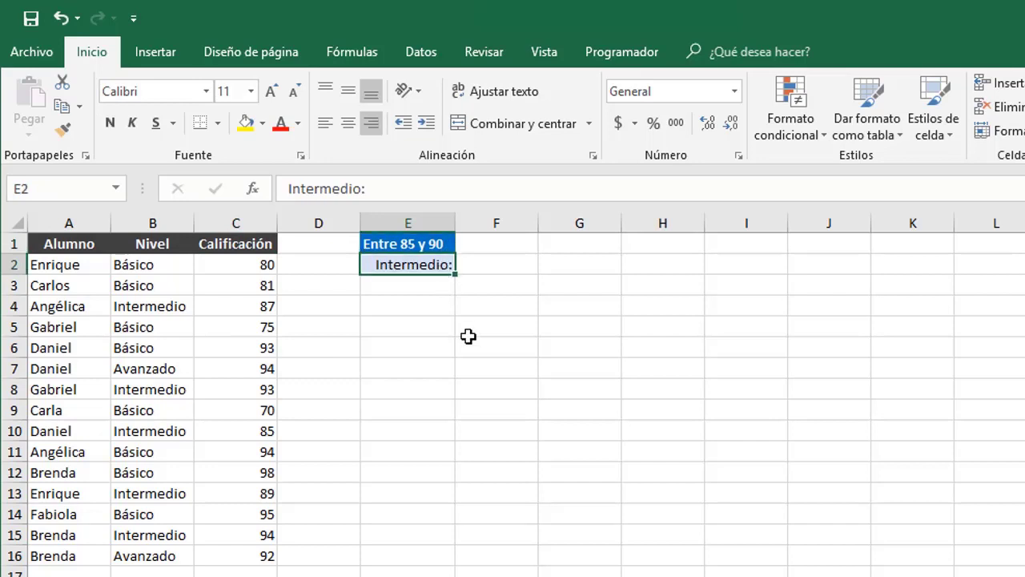
Start a CONTAR.SI.CONJUNTO formula in F2 with the range C2:C16 and the criterion ">=85".
left_click(501, 270)
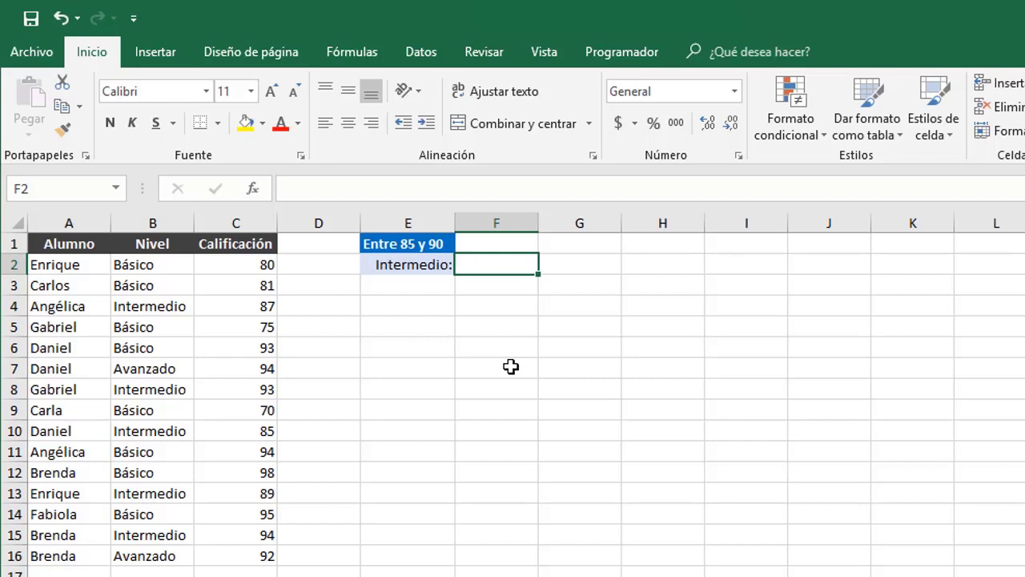
type("=CONTAR")
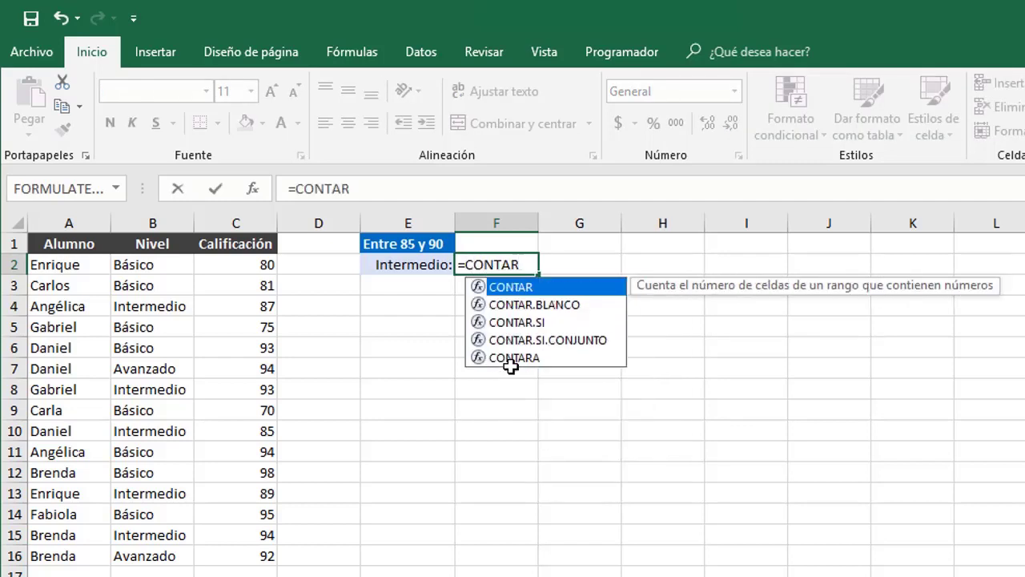
key("Down")
key("Down")
key("Down")
key("Tab")
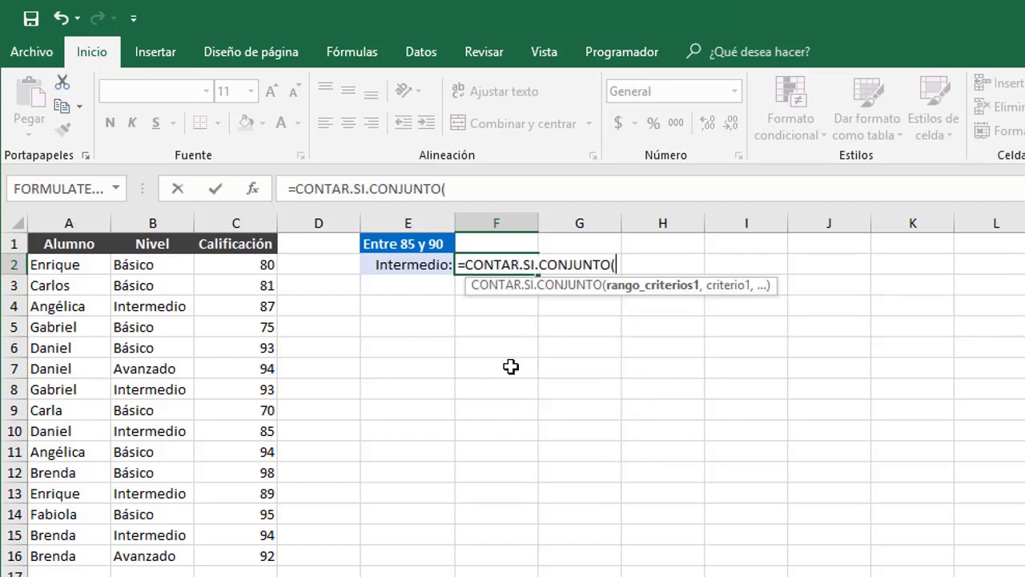
type("C")
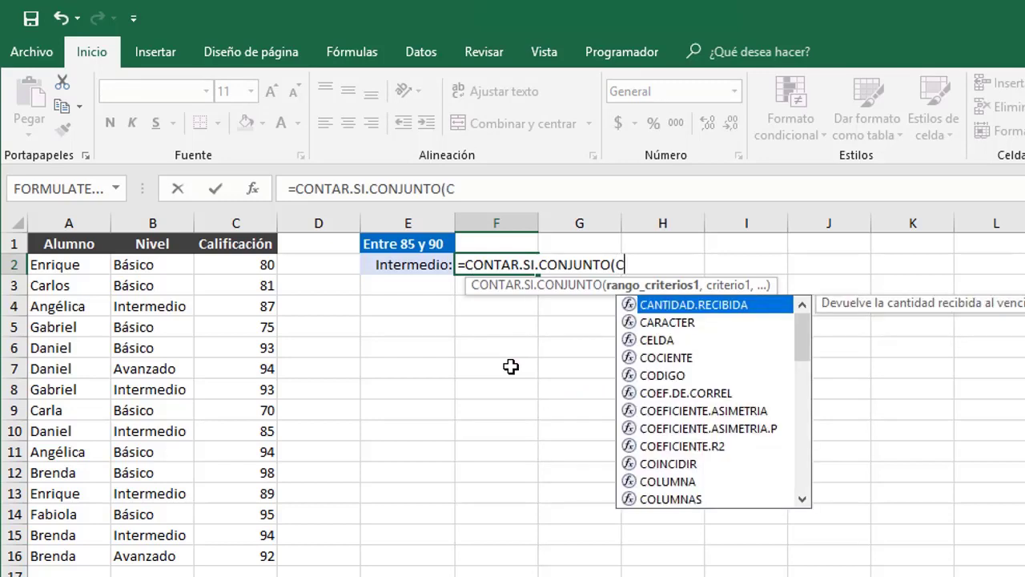
type("2:C16")
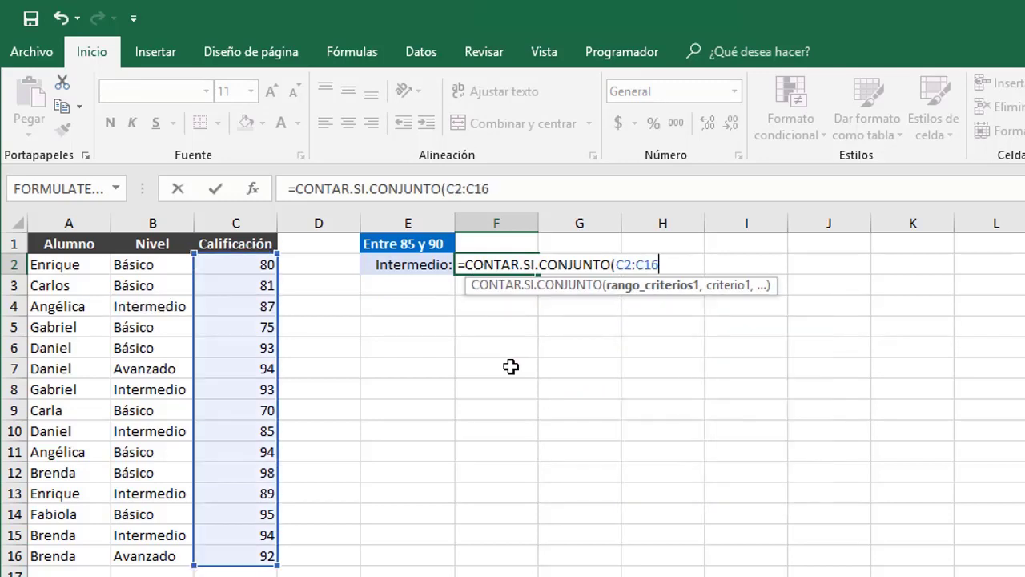
type(",")
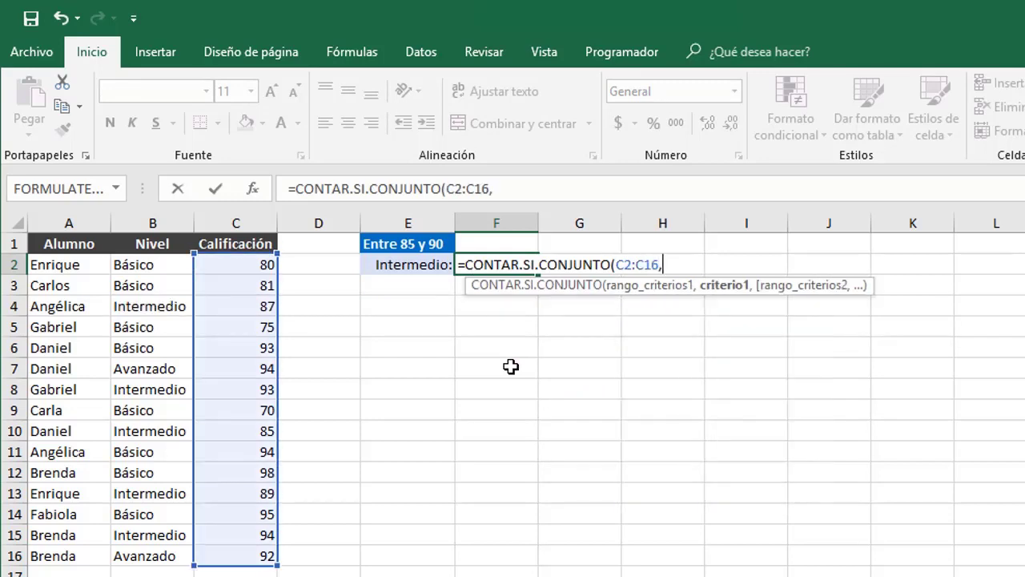
type("\">=85\"")
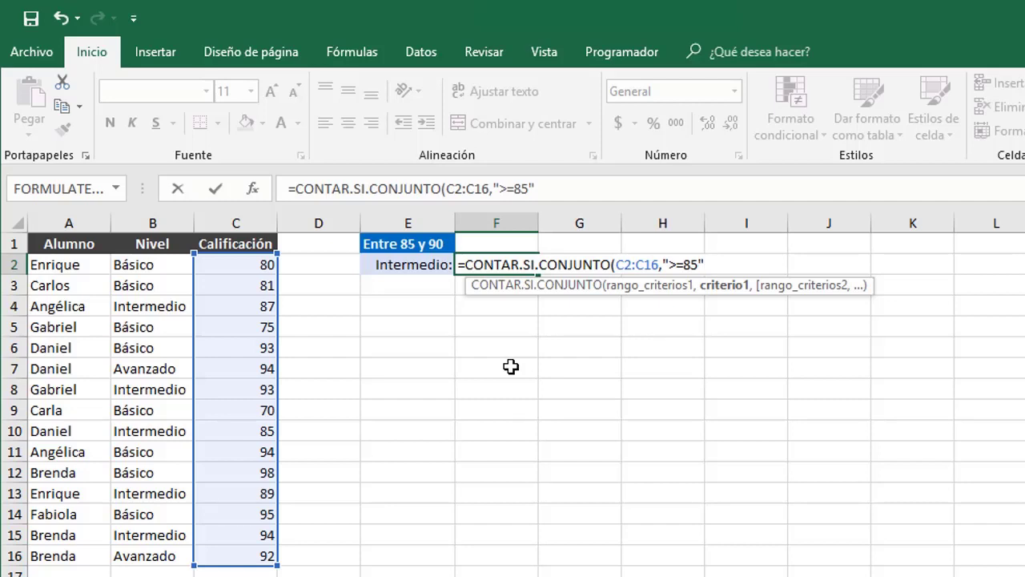
Add the range C2:C16 with the criterion "<=90" as the formula's second condition.
type(",C2:C")
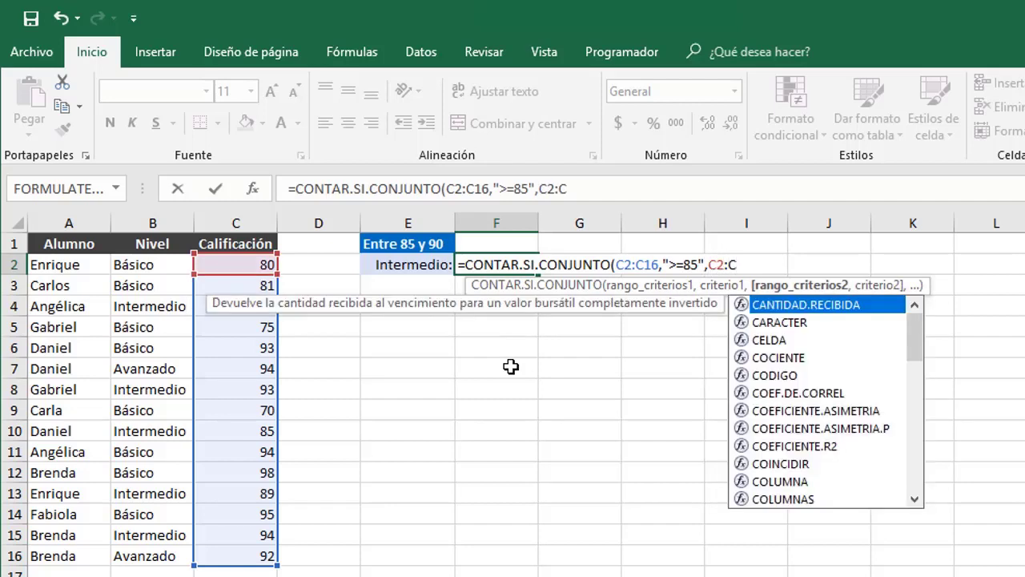
type("16,\"")
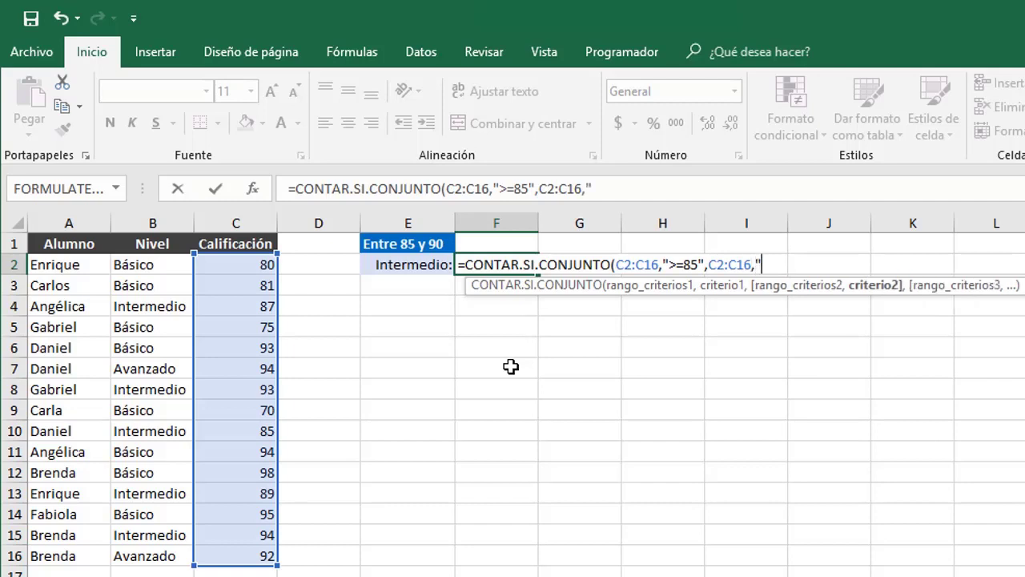
type("<=90\"")
Add the range B2:B16 with the criterion "Intermedio" as the third condition and enter the formula.
type(",B2:B16")
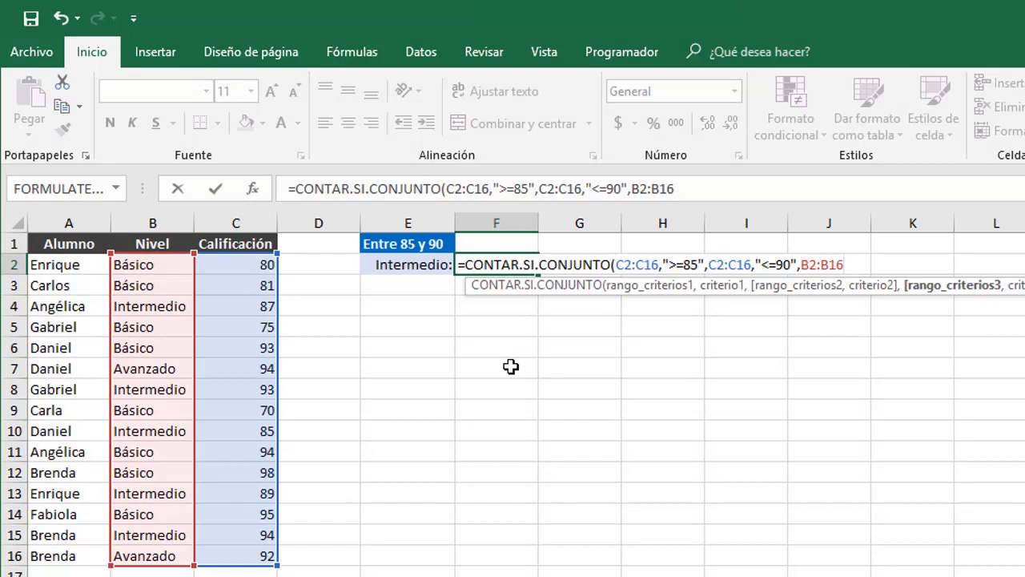
type(",")
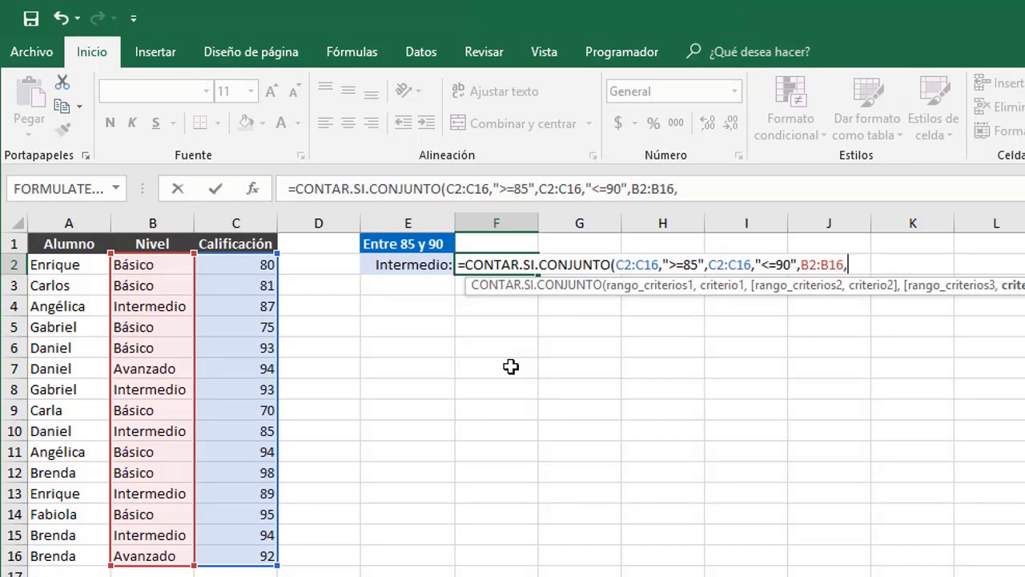
type("\"Intermedio\"")
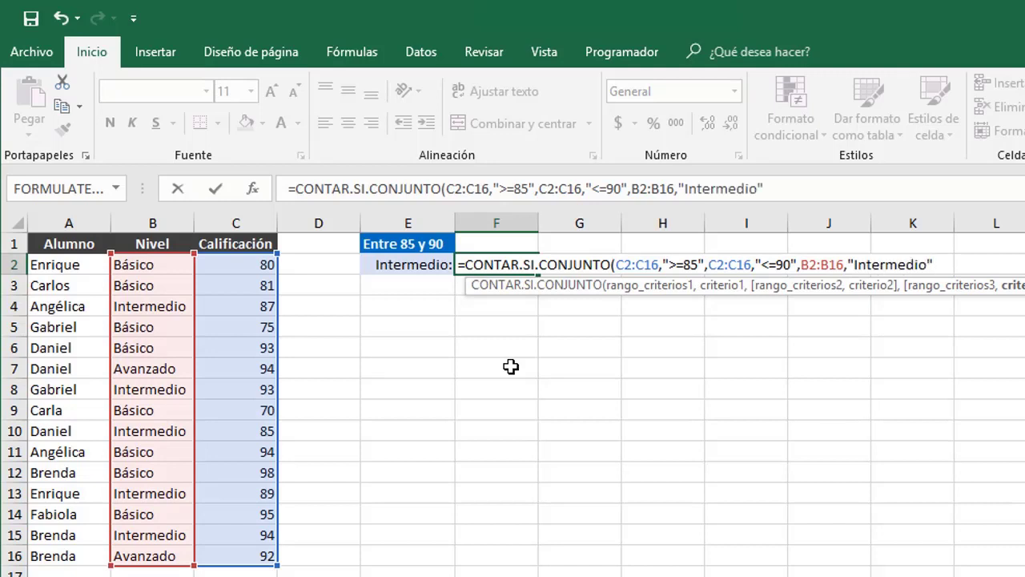
type(")")
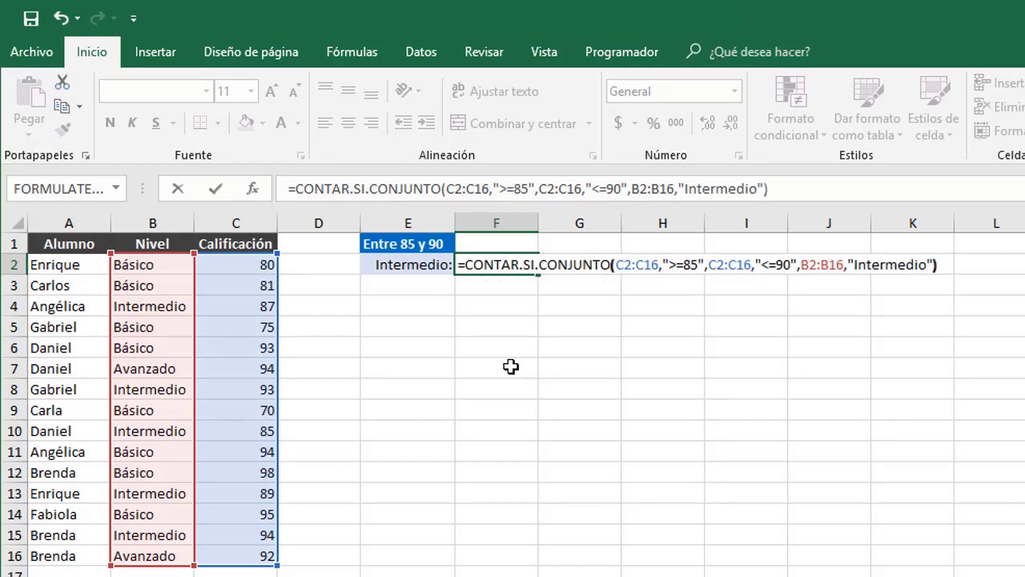
key("Return")
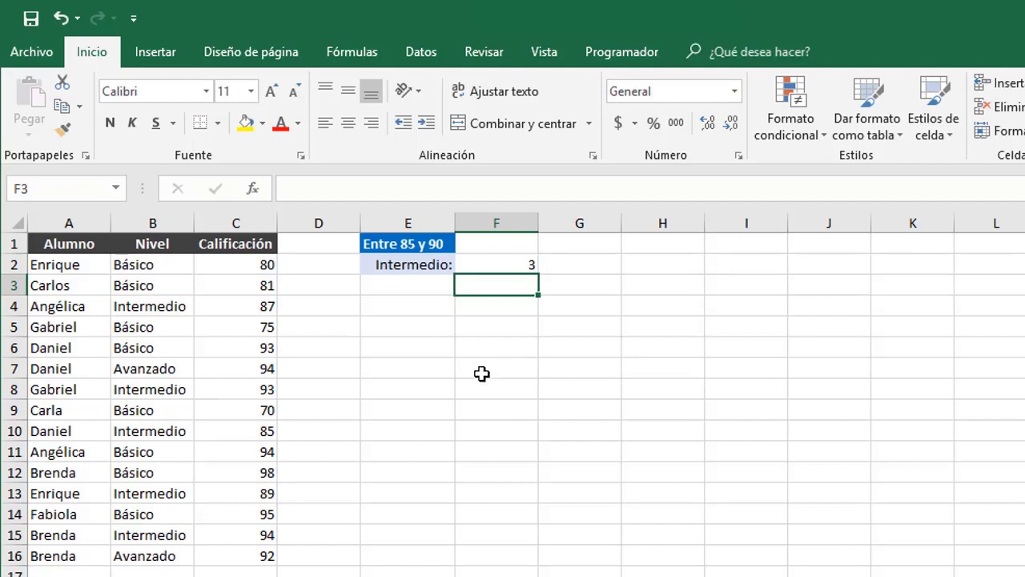
Check the count by selecting the matching students in A4, A10 and A13, and review the formula in F2.
left_click(75, 310)
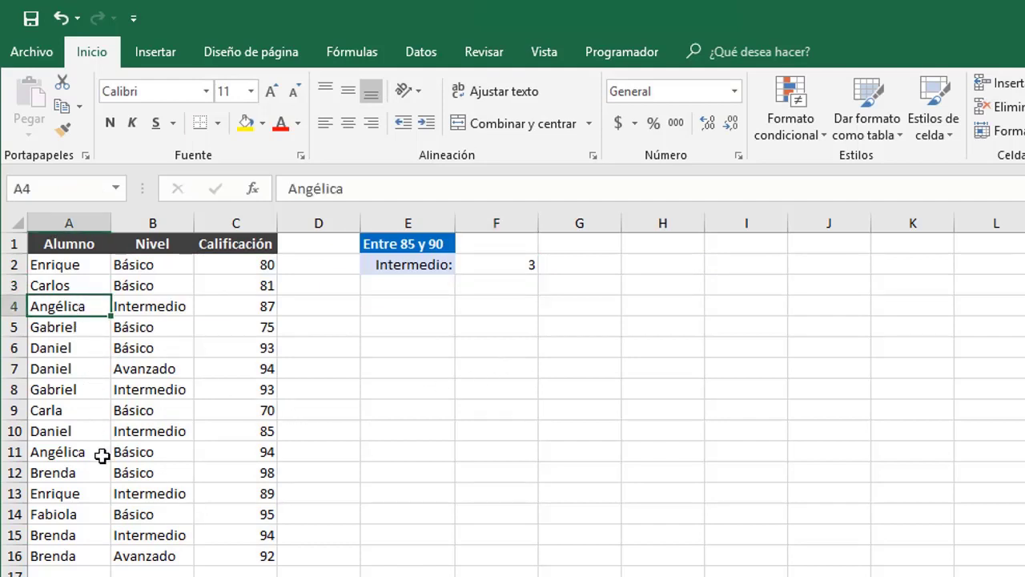
left_click(74, 432, "ctrl")
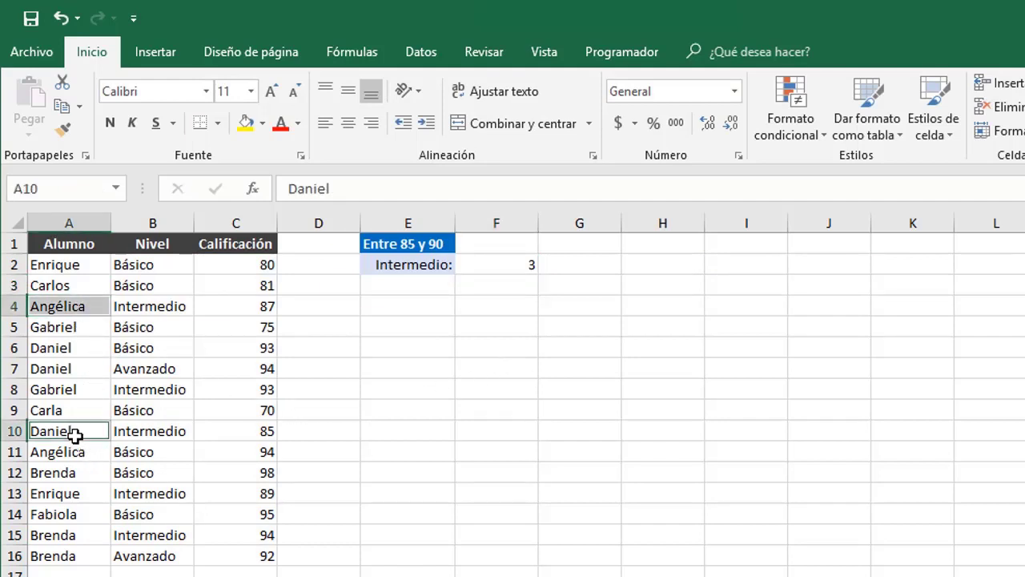
left_click(64, 491, "ctrl")
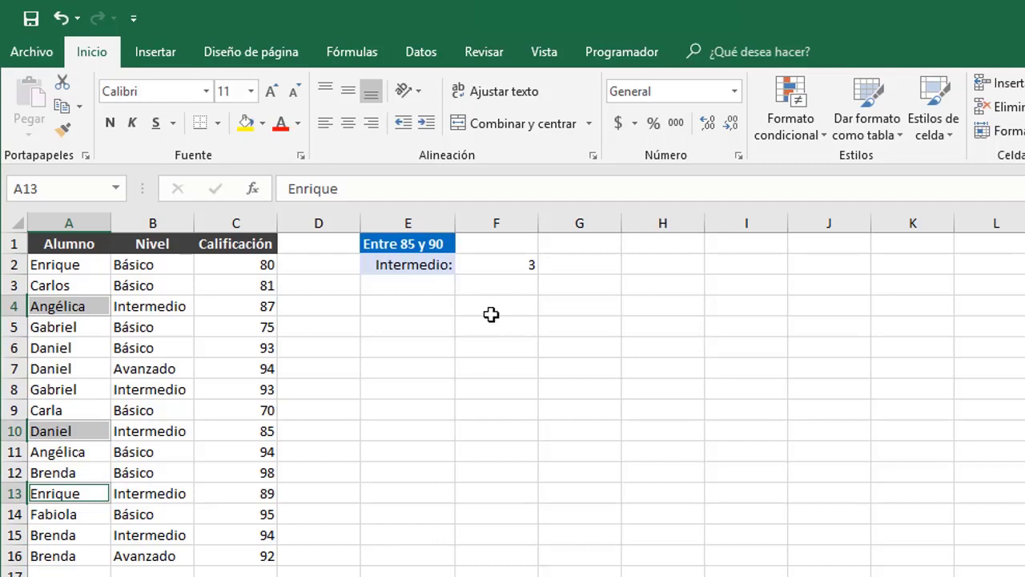
left_click(498, 267)
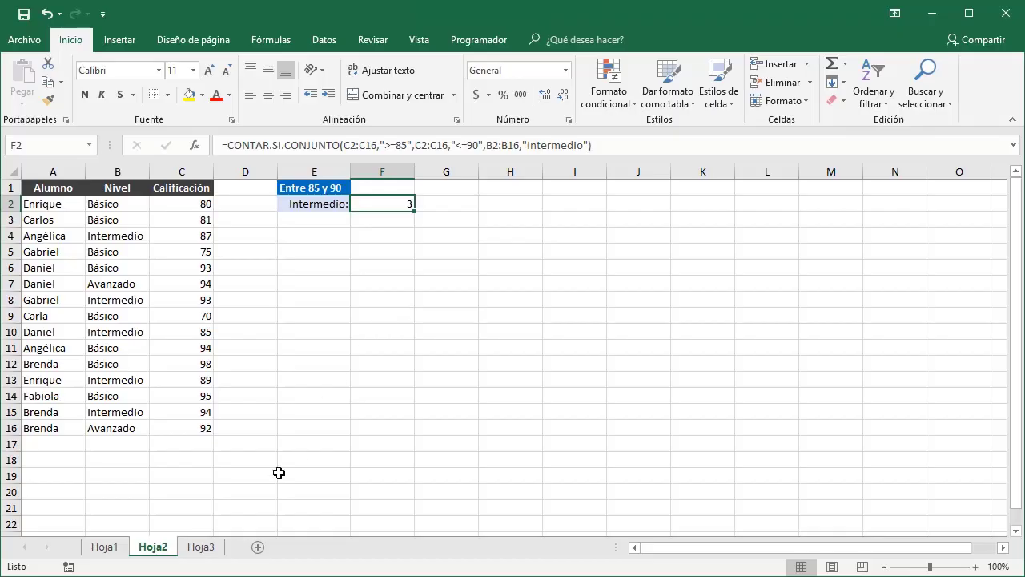
Open sheet Hoja3 and examine the invoice columns Fecha, Región and Total, plus the years and regions in the summary table.
left_click(215, 549)
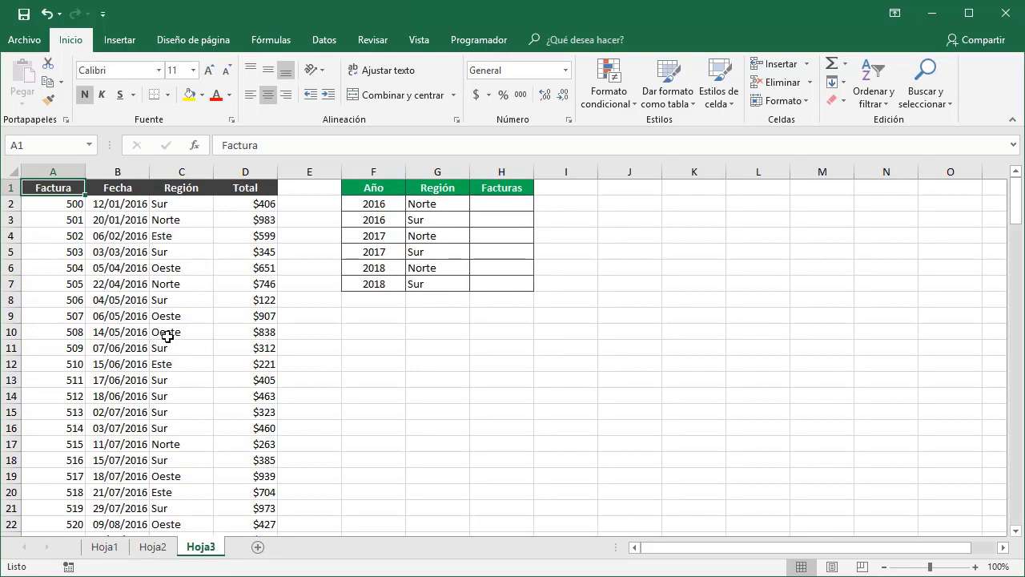
left_click(140, 190)
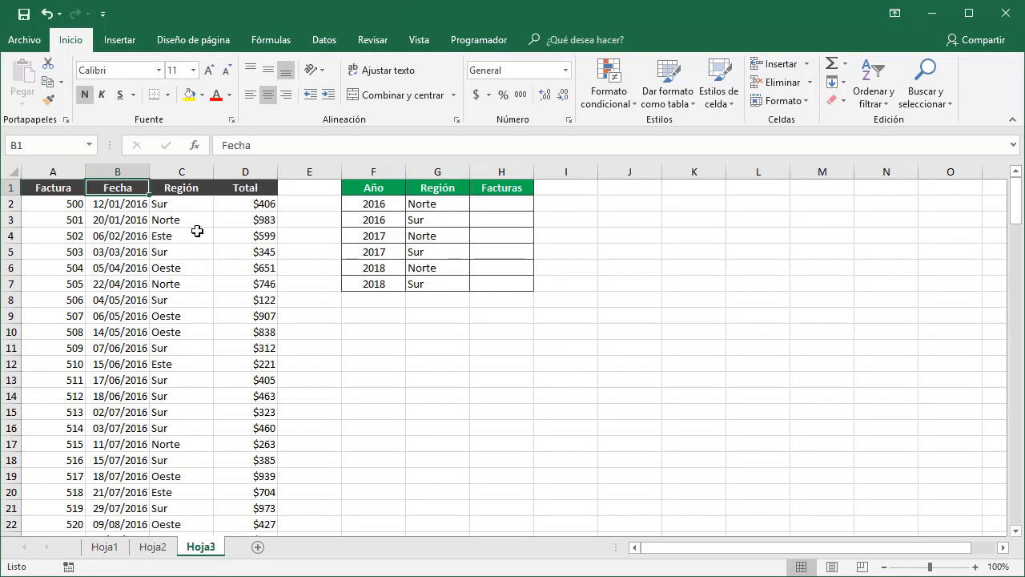
left_click(203, 192)
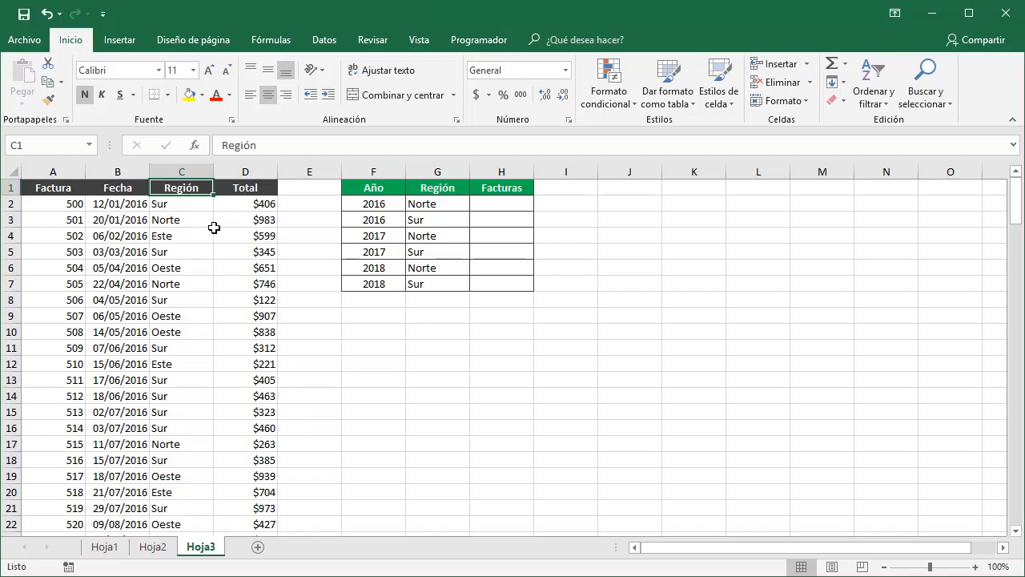
left_click(256, 191)
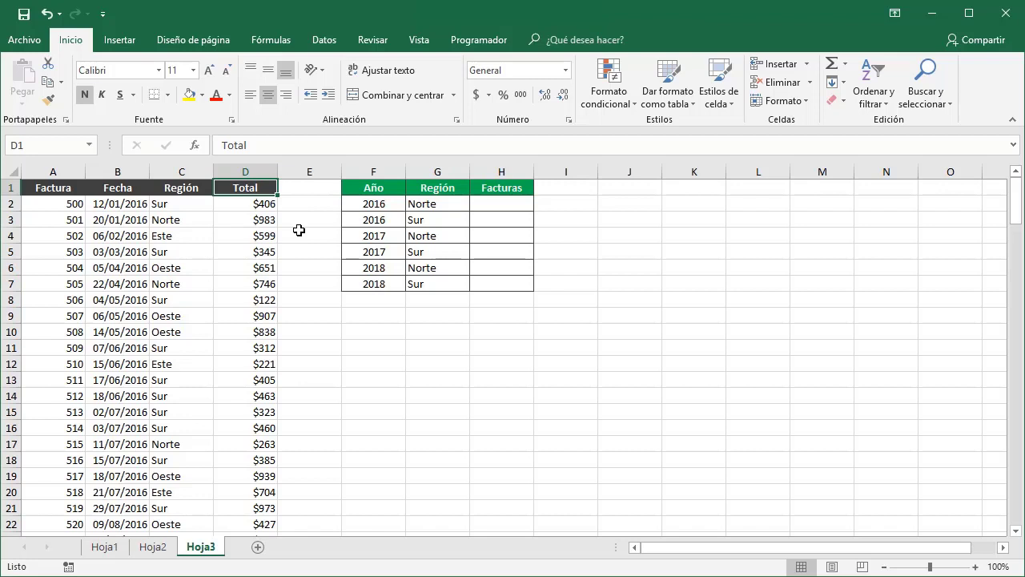
left_click(434, 203)
left_click(438, 221)
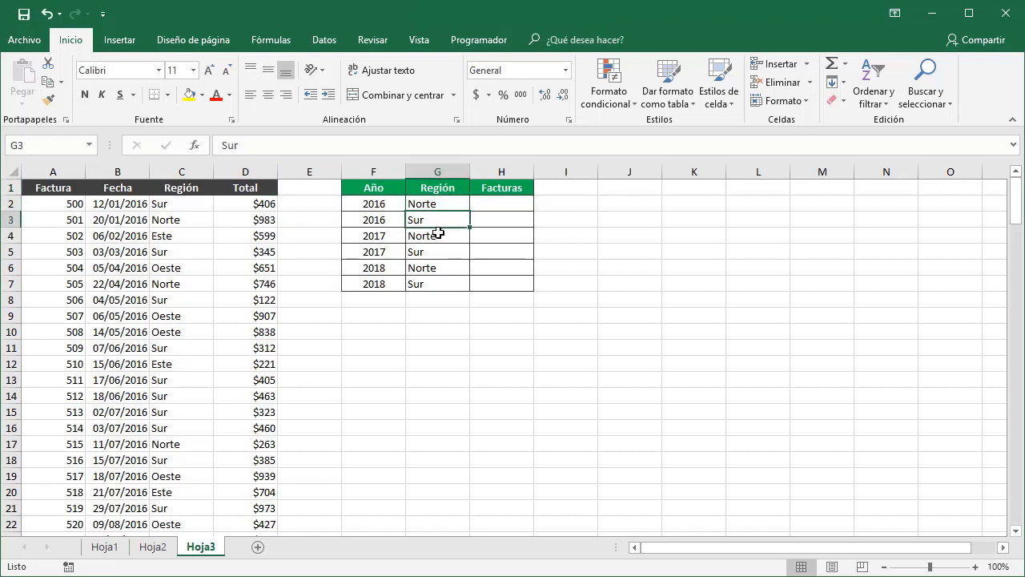
left_click(393, 222)
left_click(392, 253)
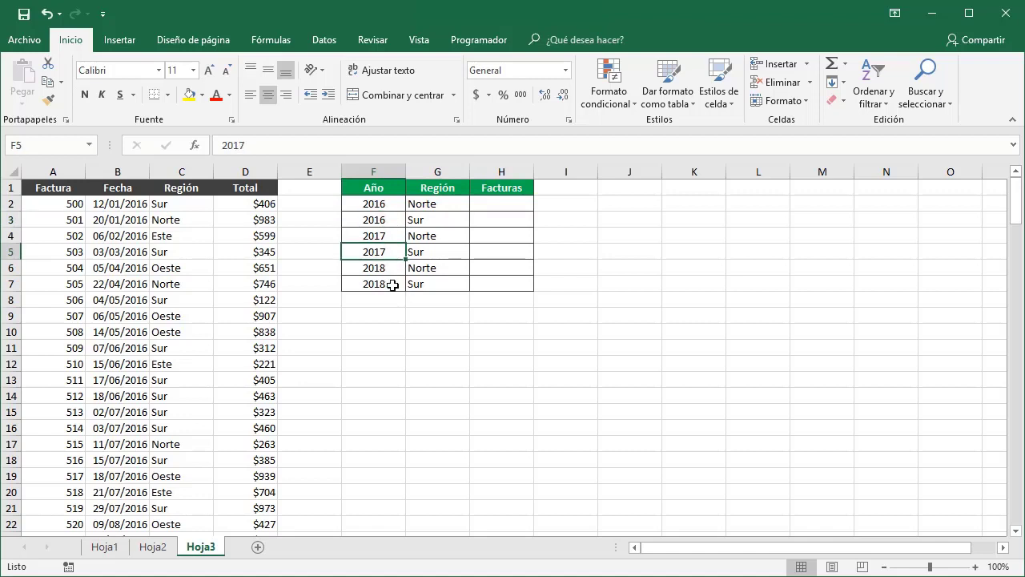
left_click(392, 285)
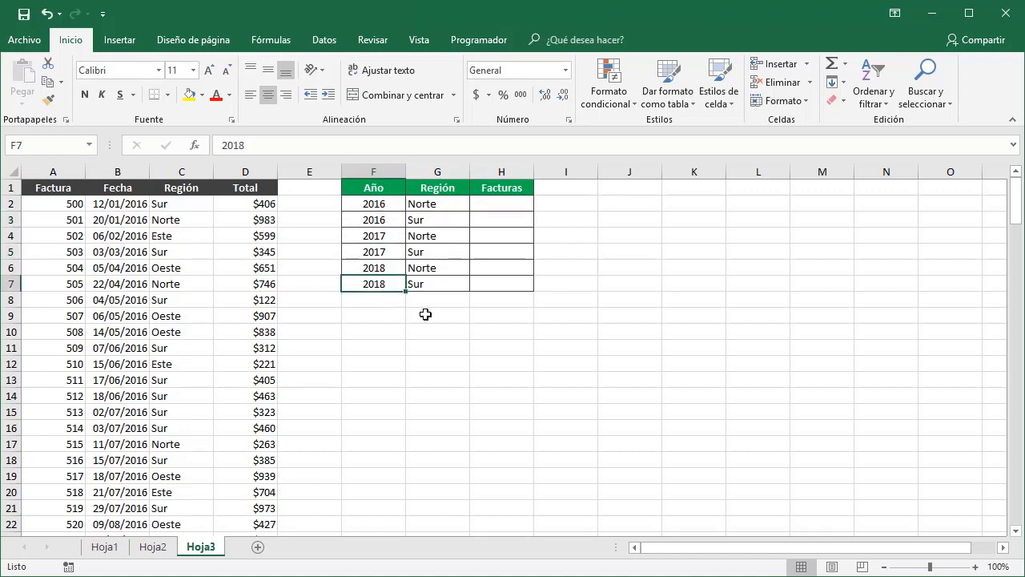
Start a CONTAR.SI.CONJUNTO formula in H2 with the range B2:B160 and the criterion ">=01/01/2016".
left_click(490, 207)
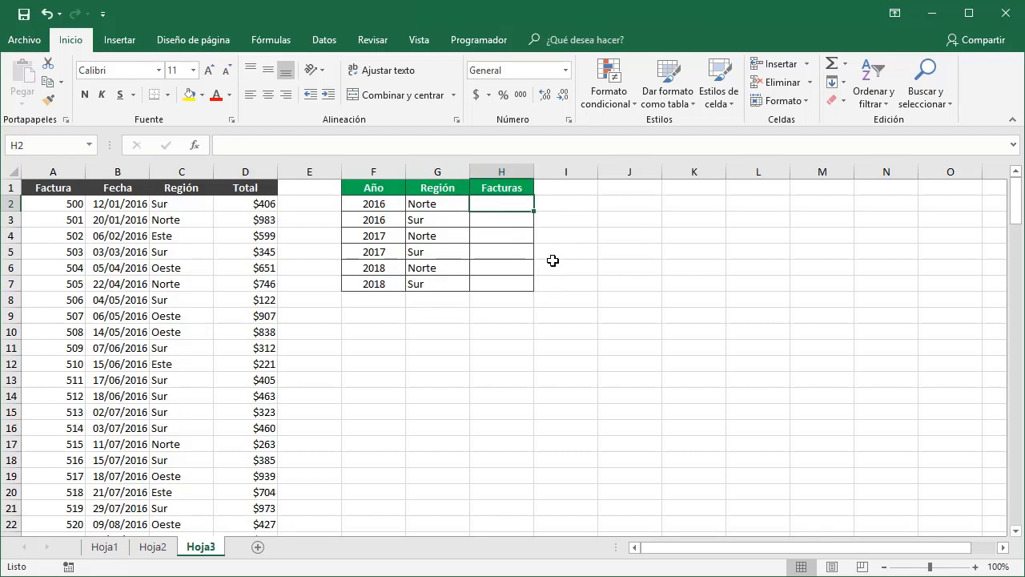
type("=CONTA")
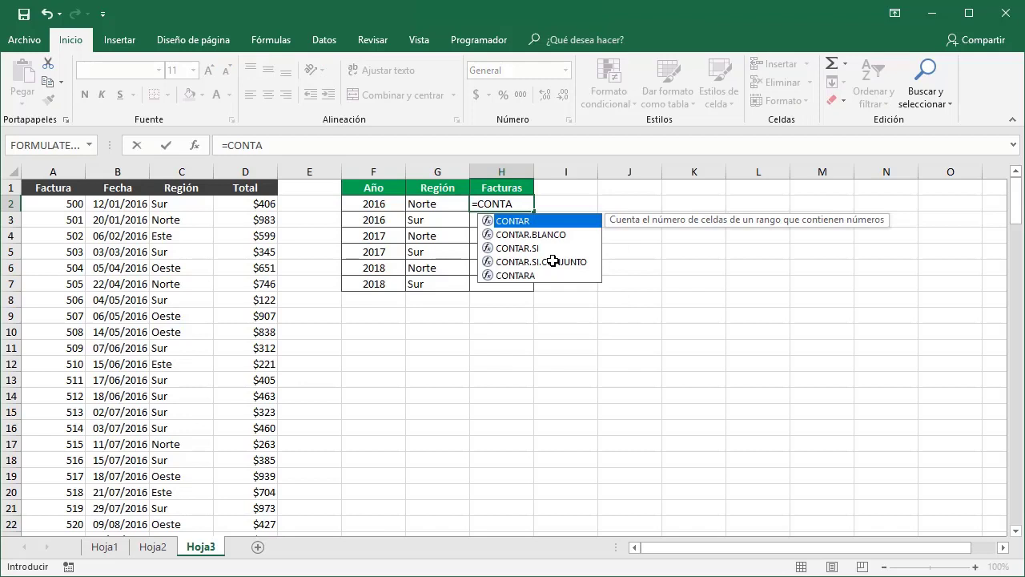
key("Down")
key("Down")
key("Down")
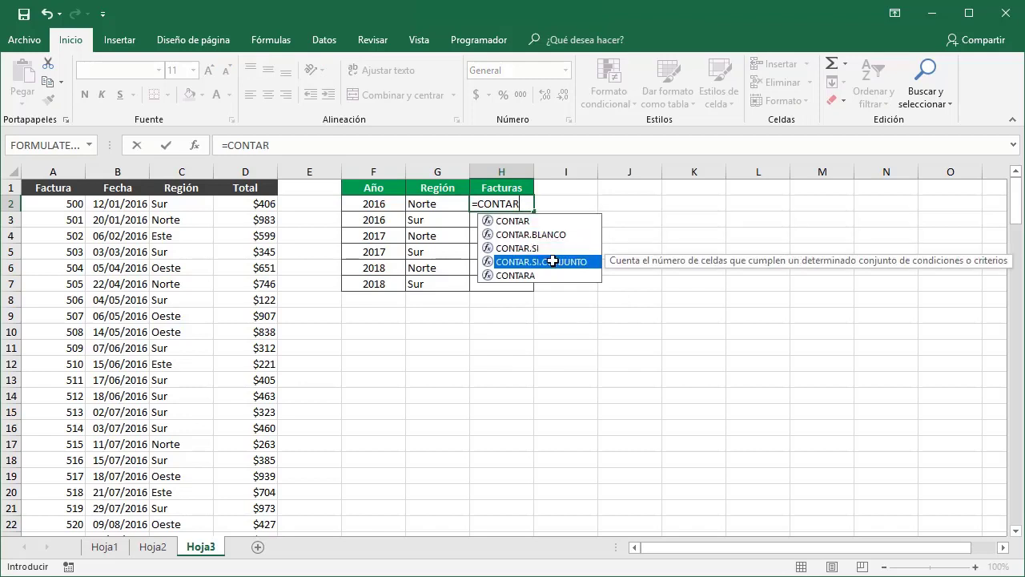
key("Tab")
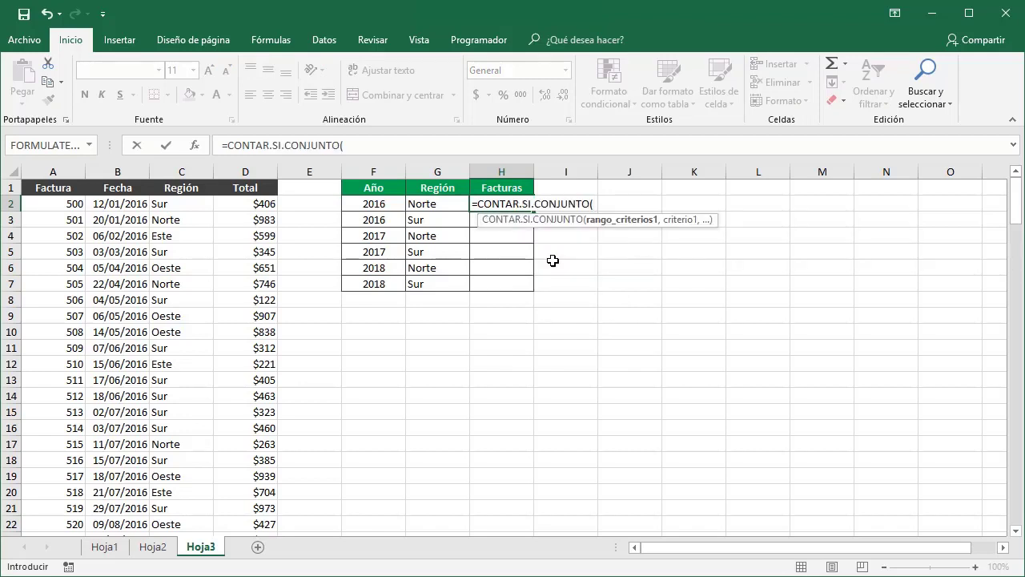
type("B2")
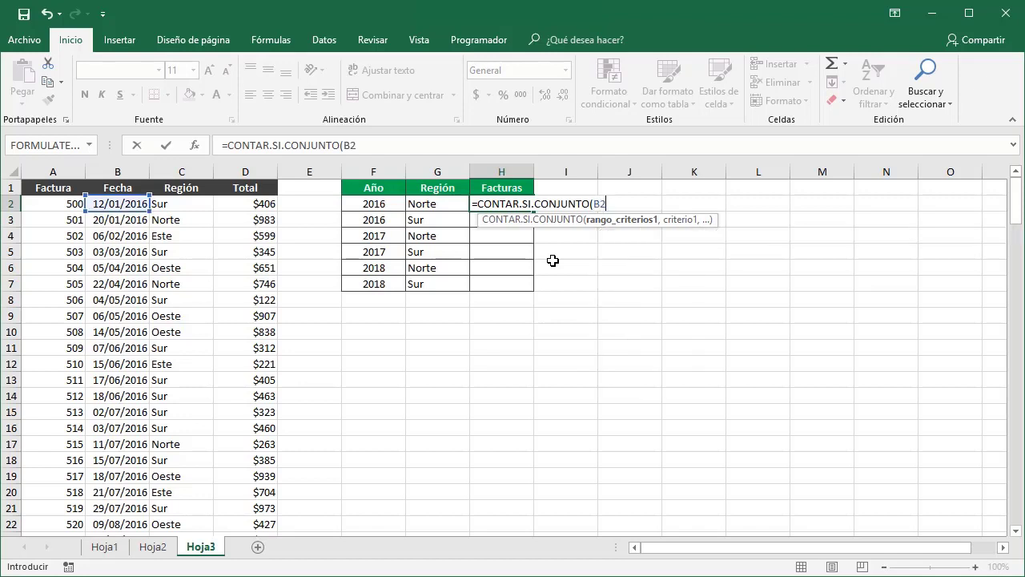
type(":B160")
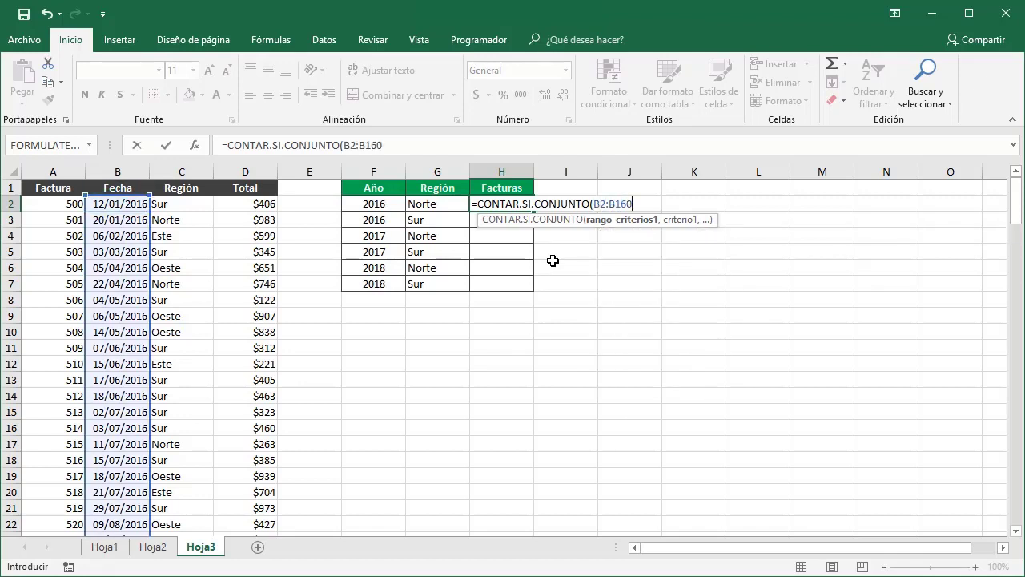
type(",")
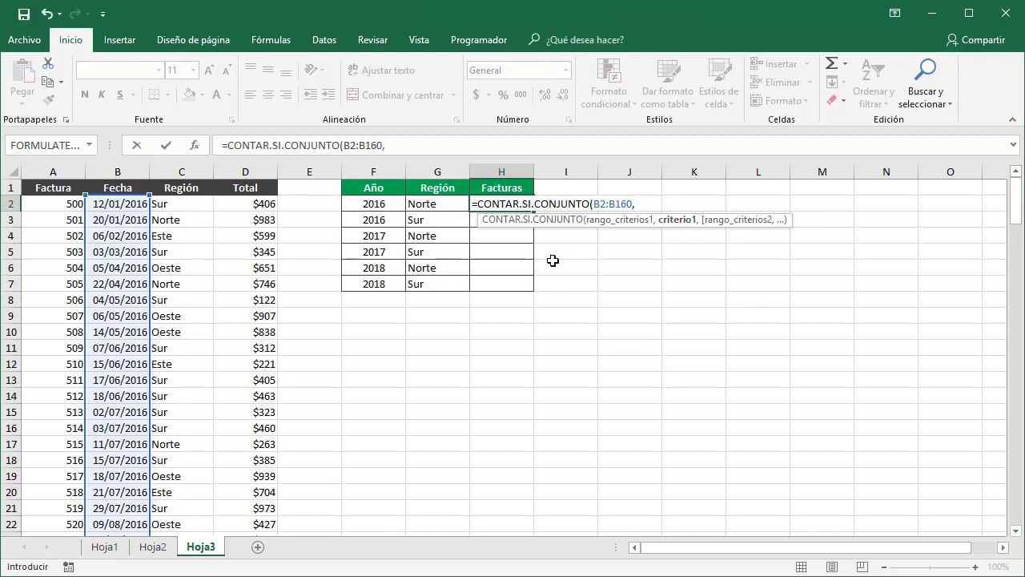
type("\">=01/01/2016")
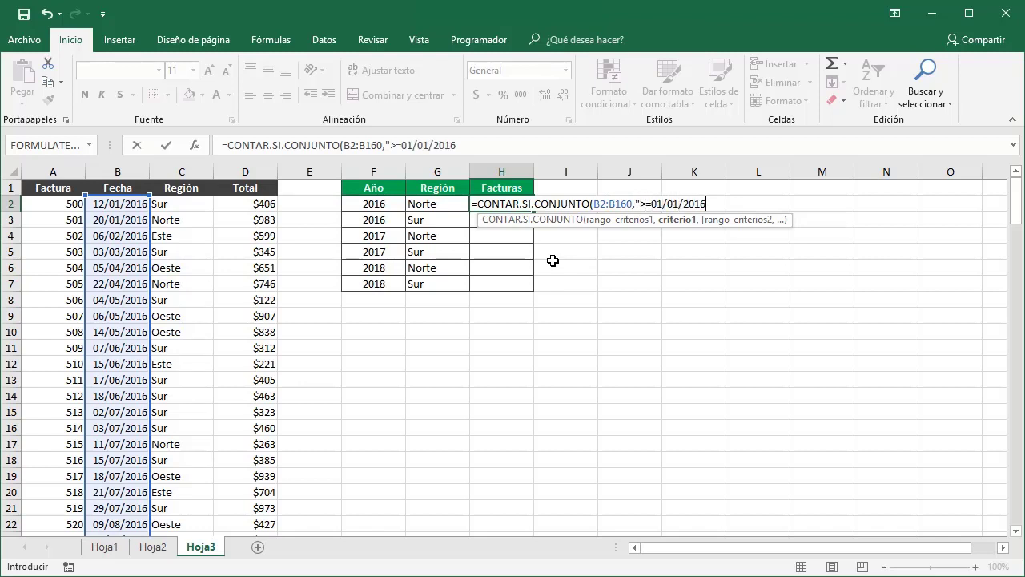
type("\",")
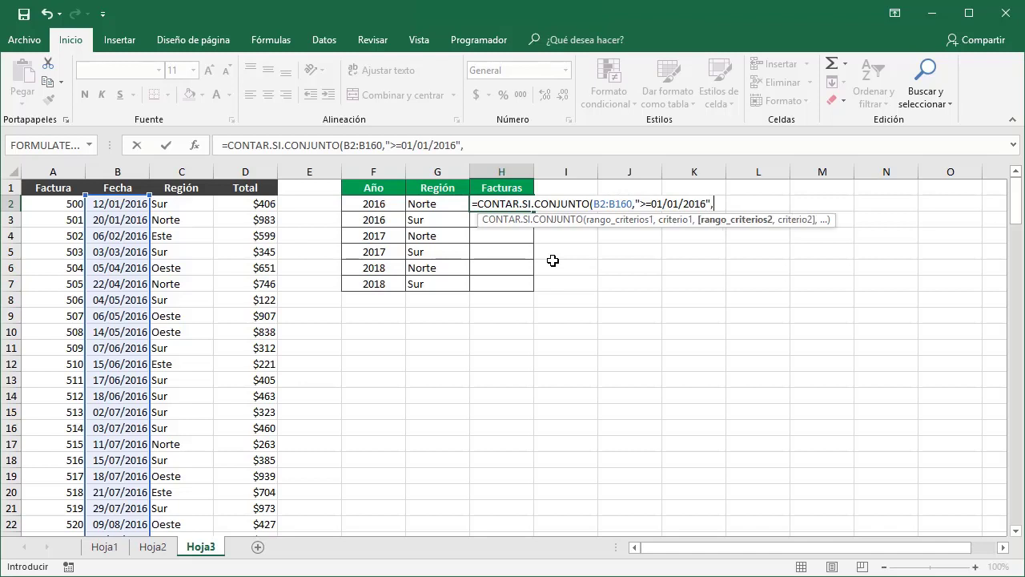
Add the range B2:B160 with the criterion "<=31/12/2016" as the second condition and enter the formula.
type("B2:")
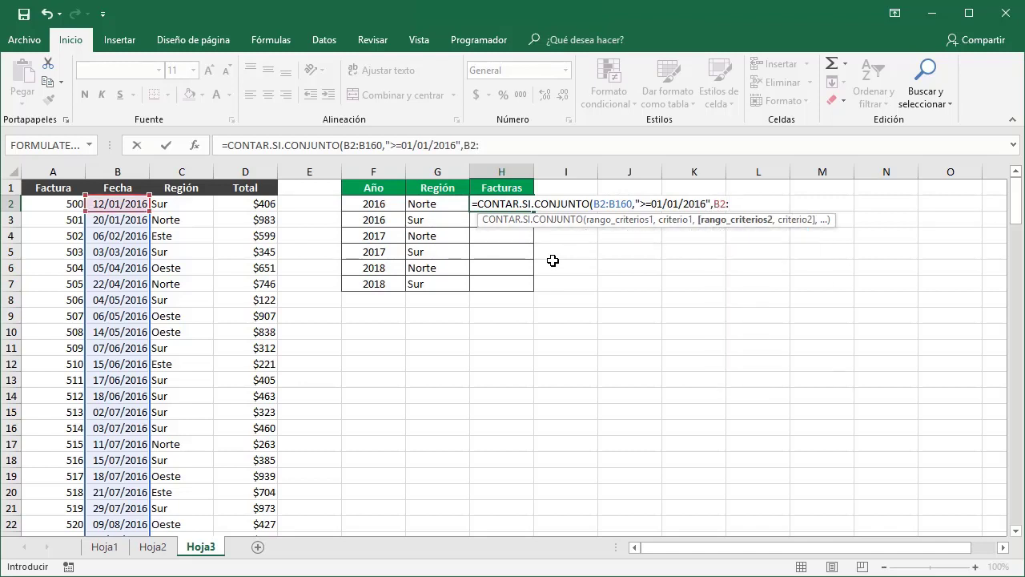
type("B160")
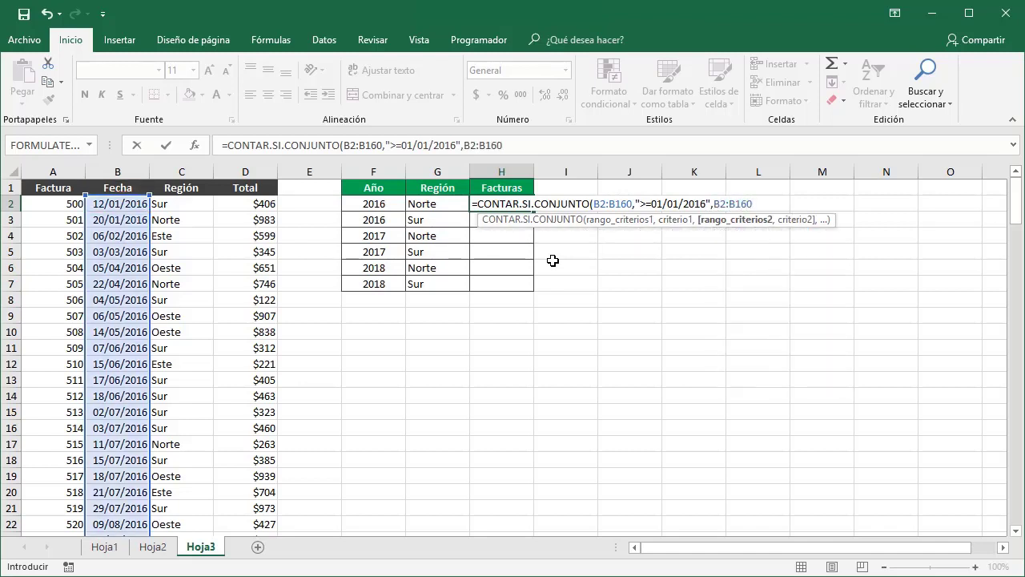
type(",")
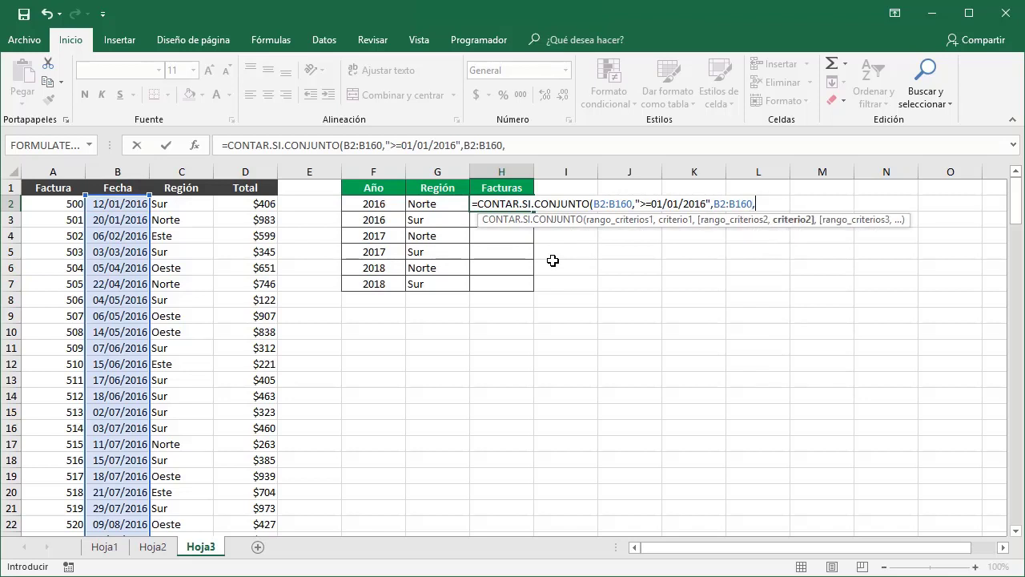
type("\"<=31/12/2016\"")
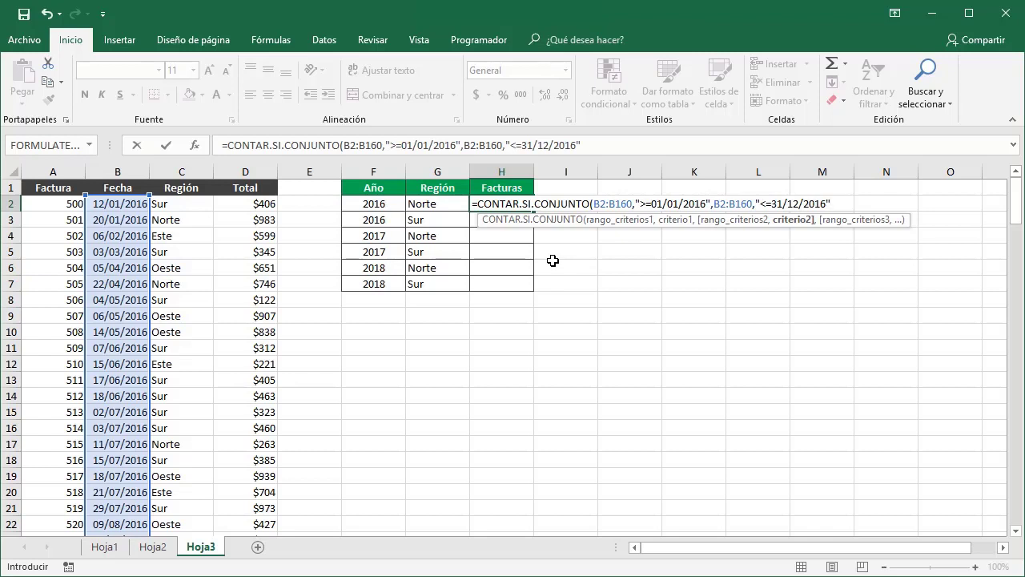
type(")")
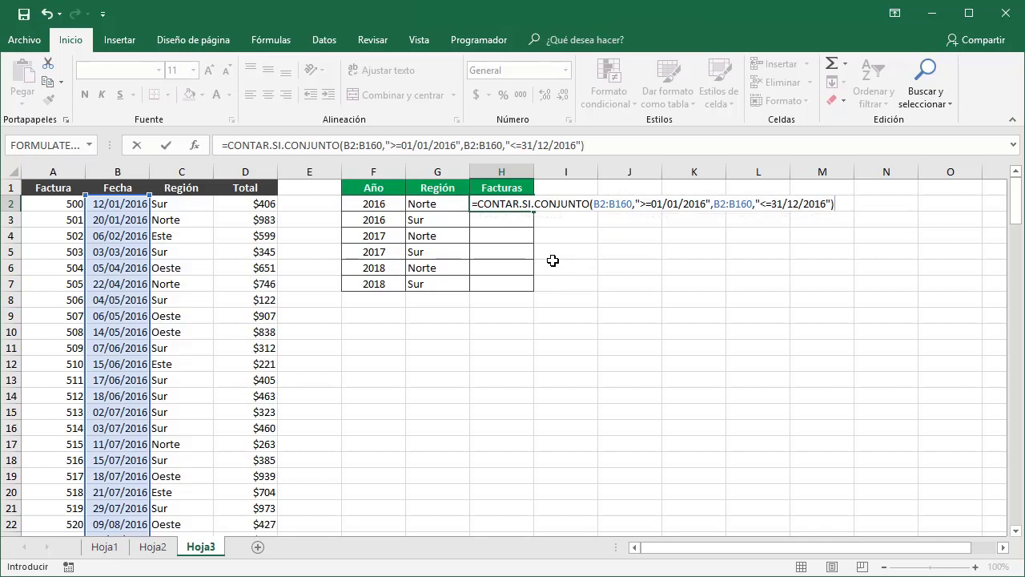
key("Return")
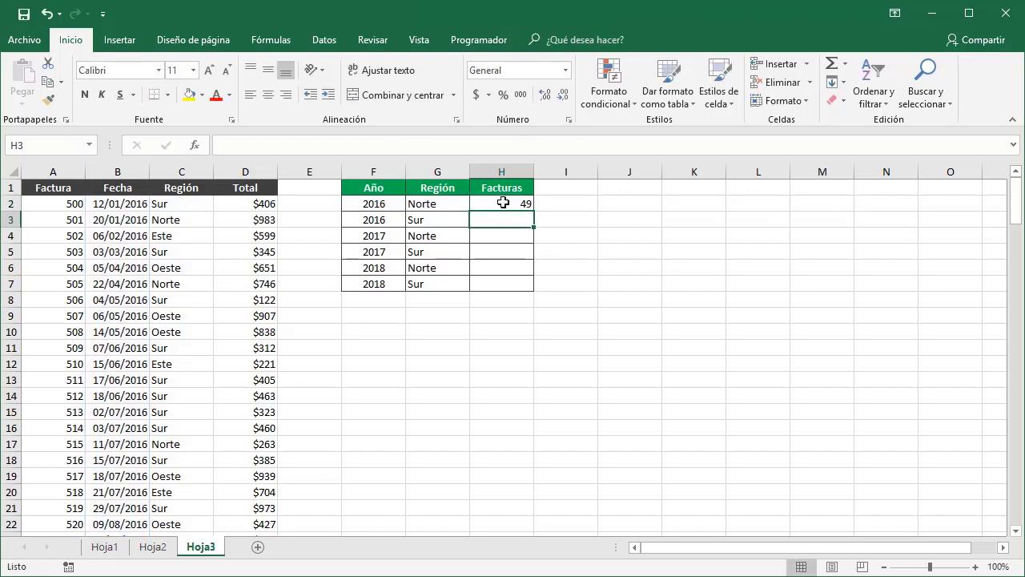
In the H2 formula, replace the fixed start date so the first criterion reads ">="&FECHA(F2,1,1).
left_click(503, 203)
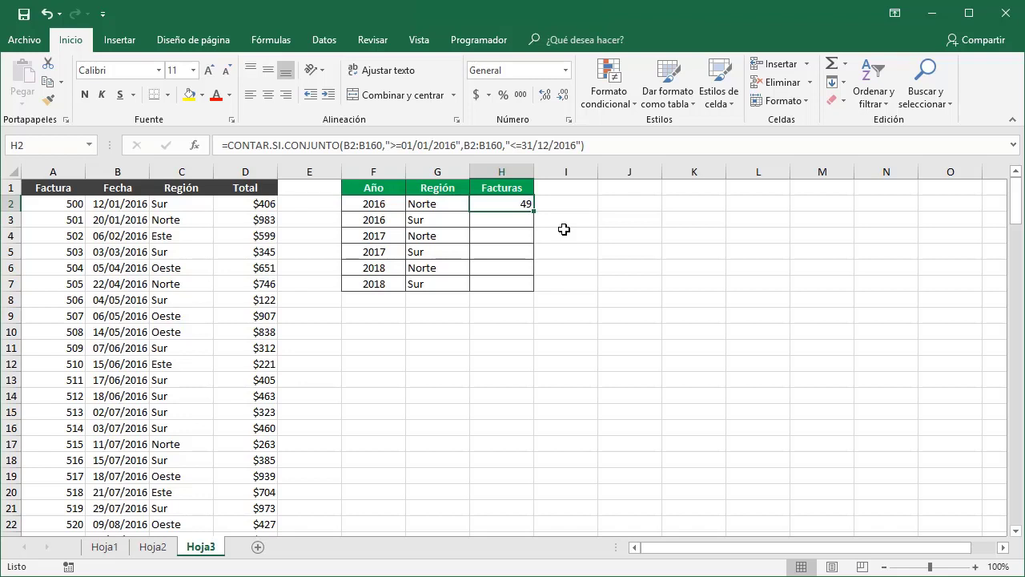
left_click_drag(401, 145, 457, 145)
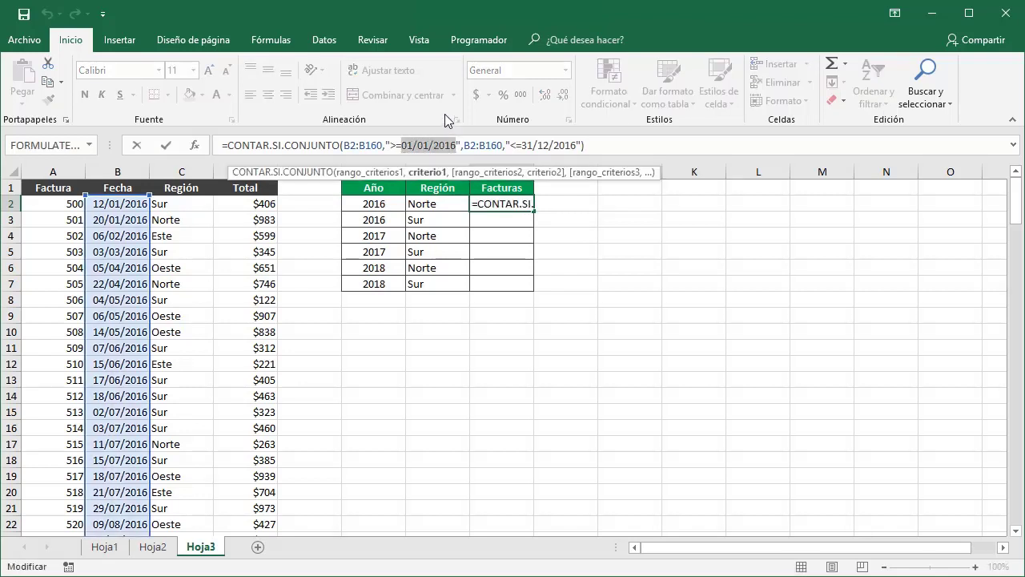
key("Delete")
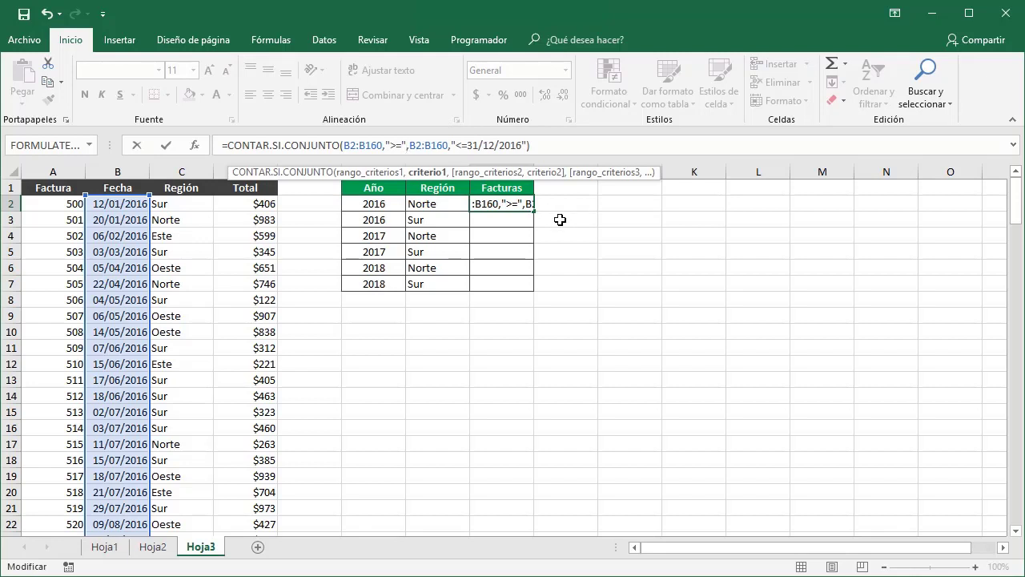
type("&")
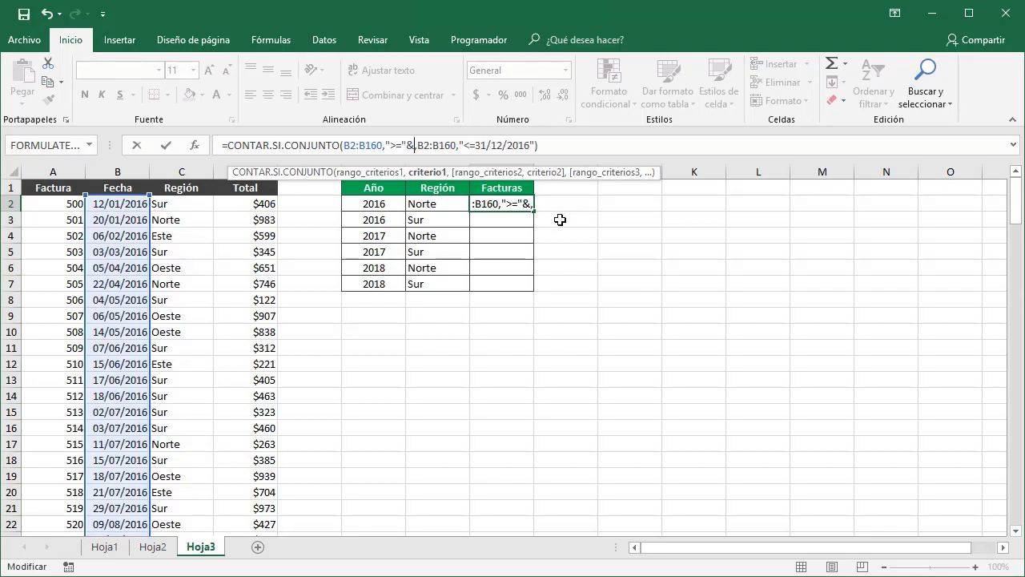
type("FECHA")
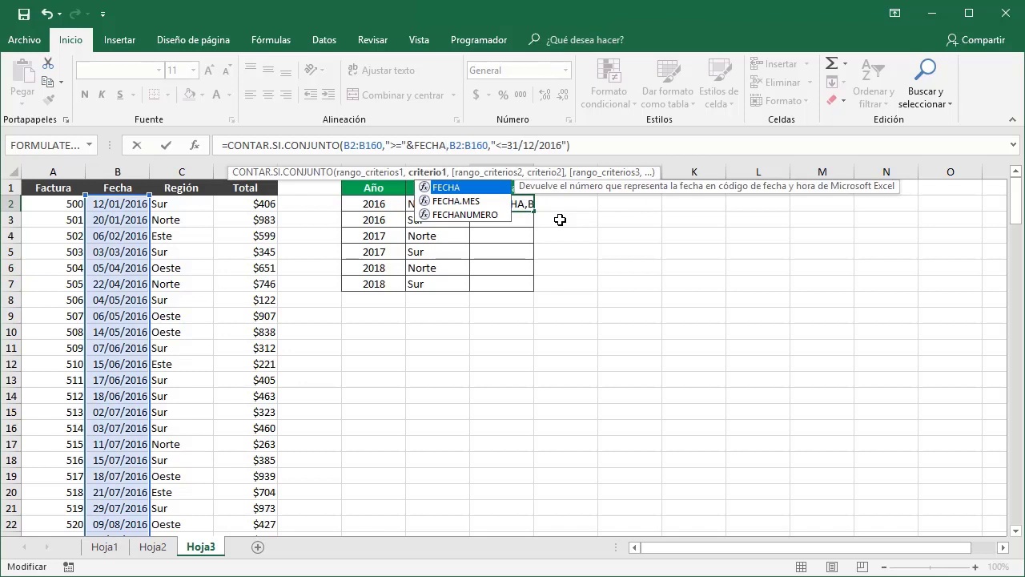
type("(")
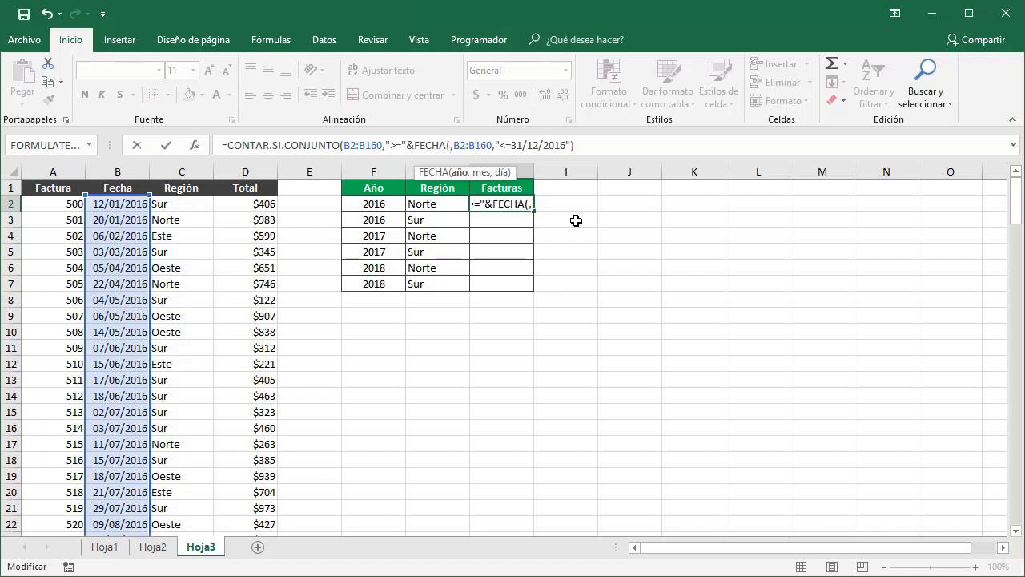
type("F2")
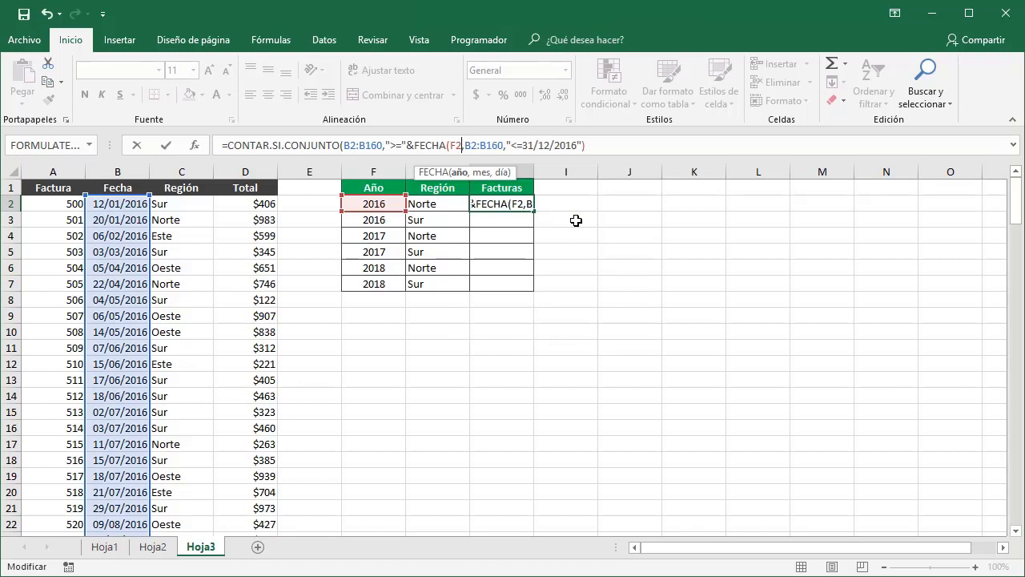
type(",1")
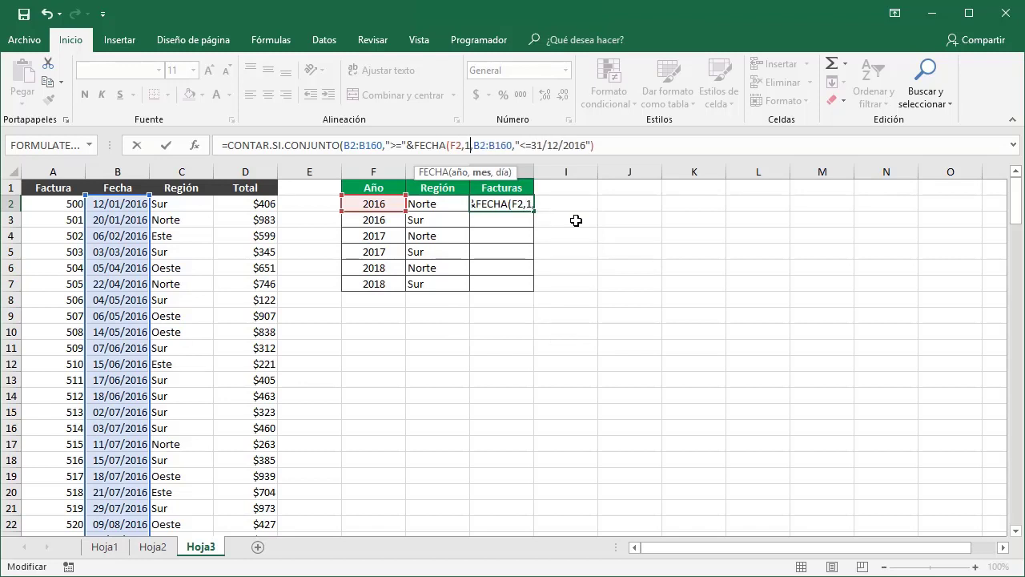
type(",1,")
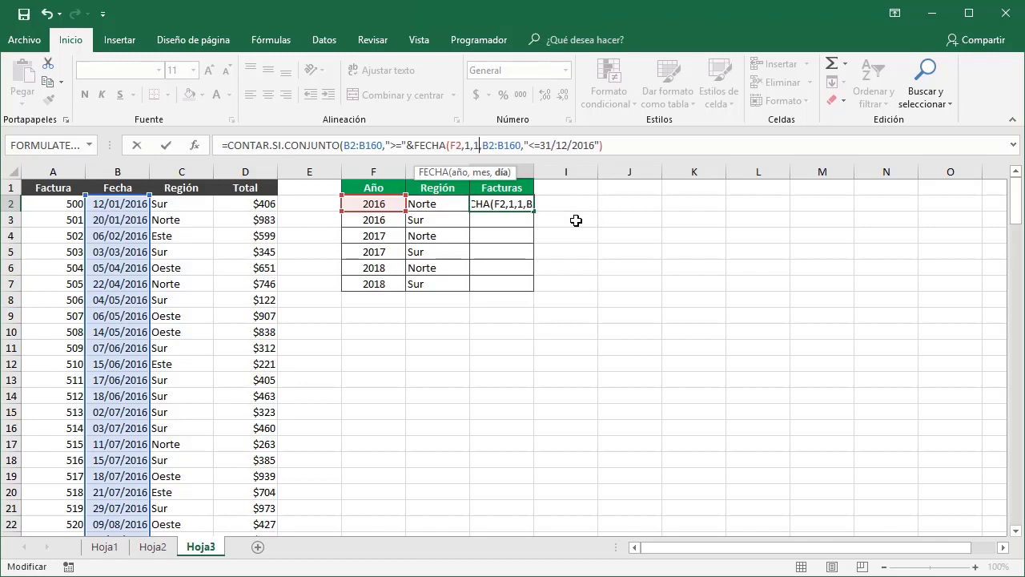
type(")")
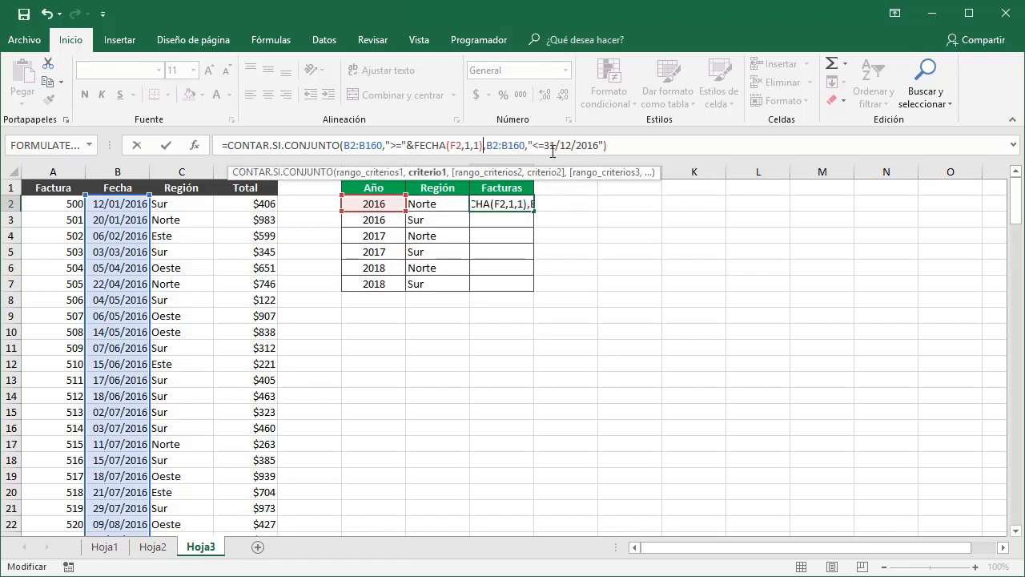
In the H2 formula, replace the fixed end date so the second criterion reads "<="&FECHA(F2,12,31).
left_click_drag(544, 145, 597, 145)
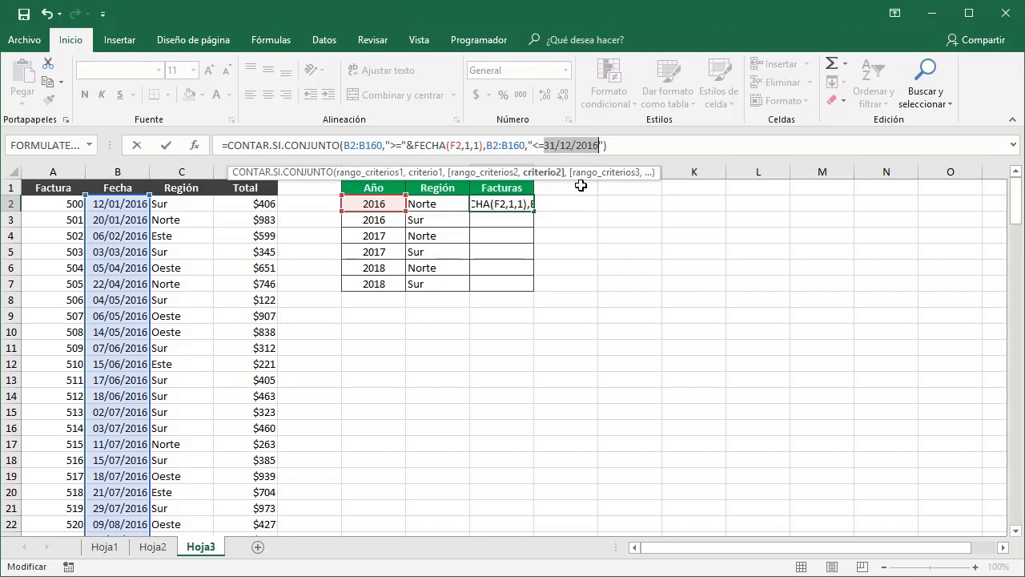
key("Delete")
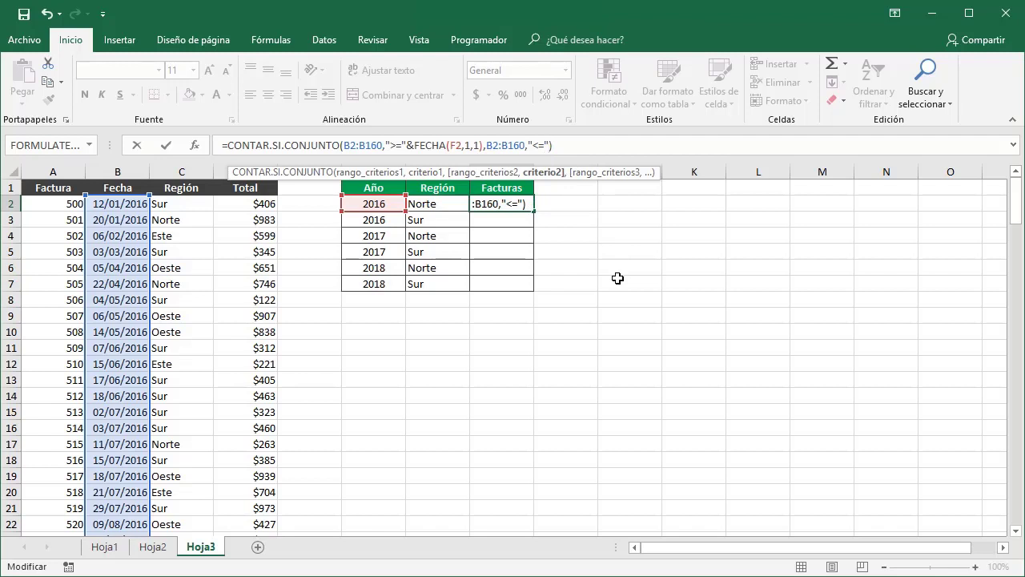
type("&FECHA")
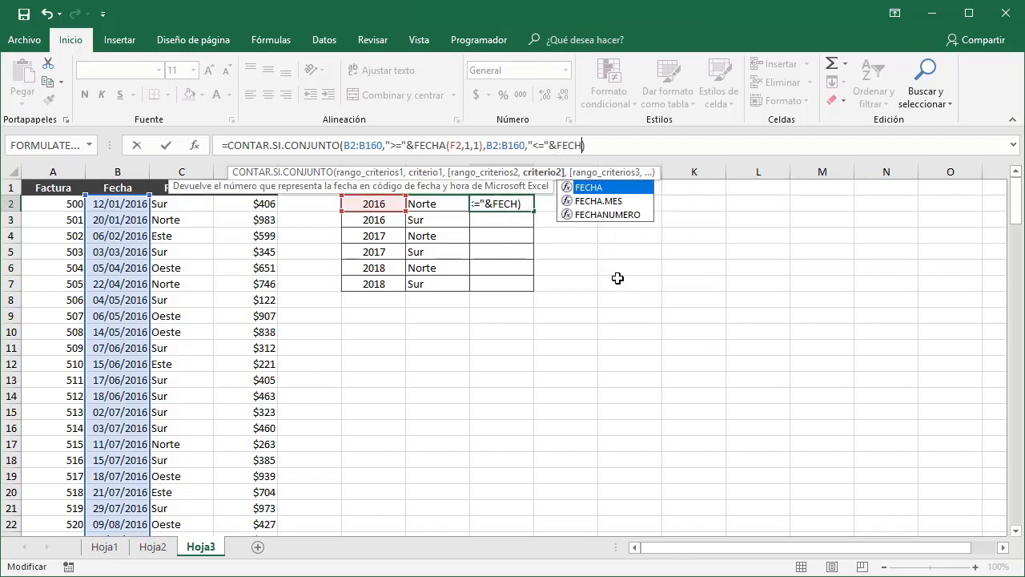
type("(")
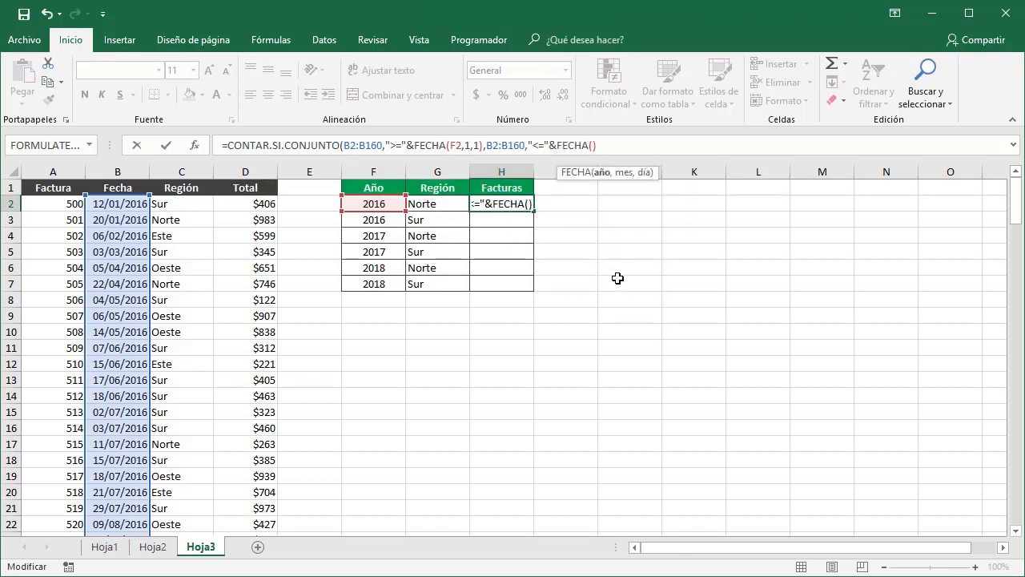
type("F2,")
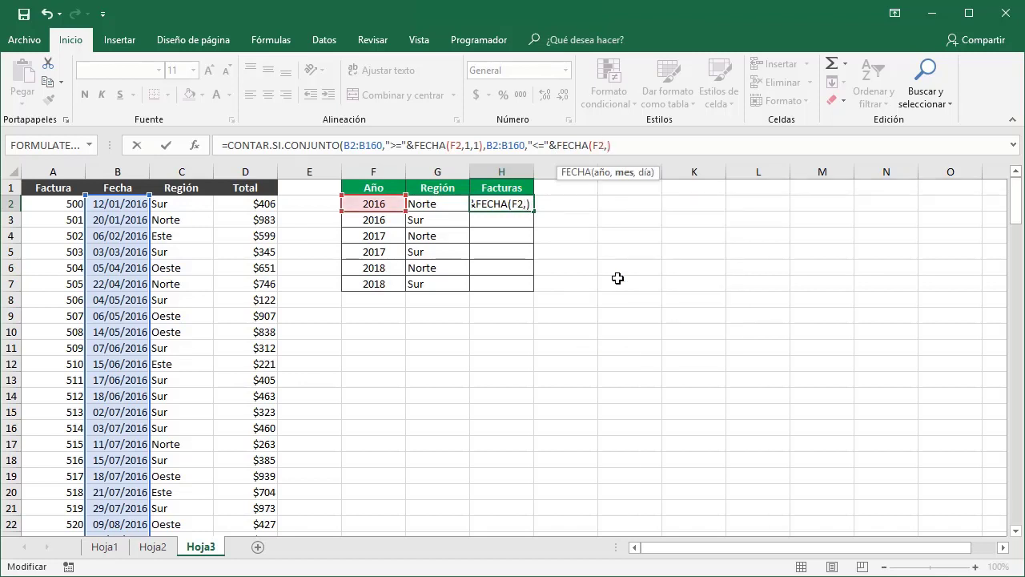
type("12,31")
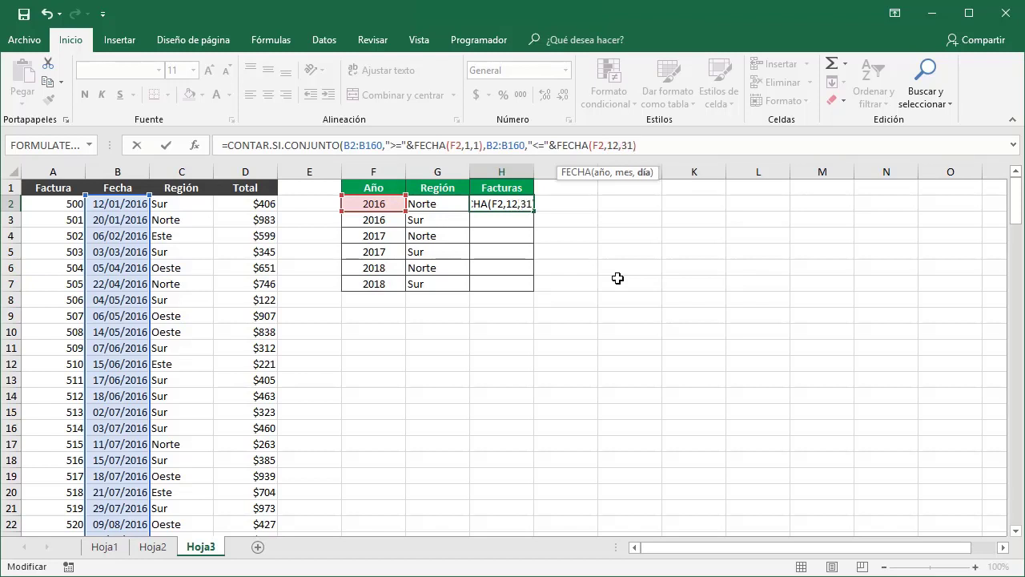
type("))")
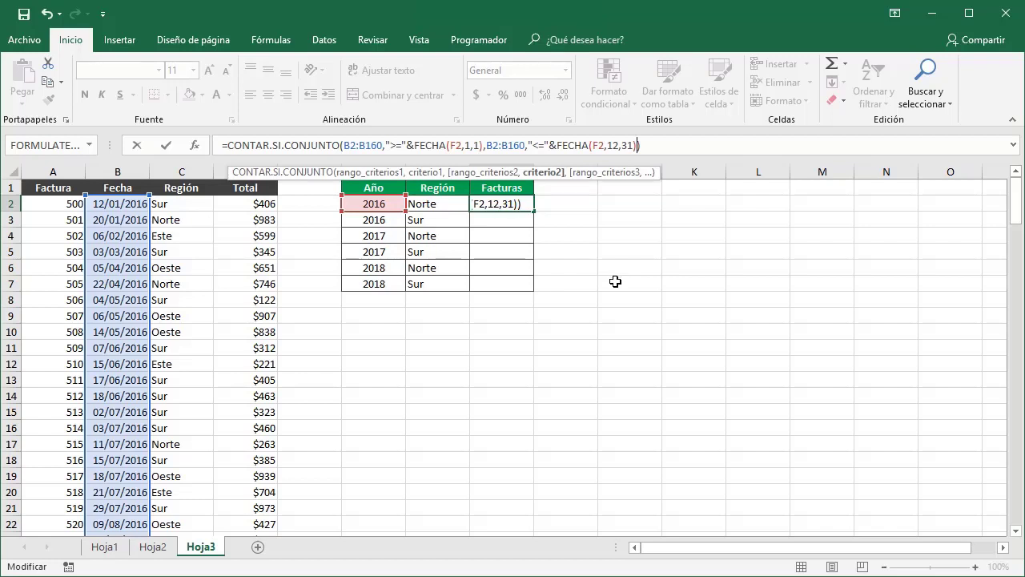
left_click(670, 146)
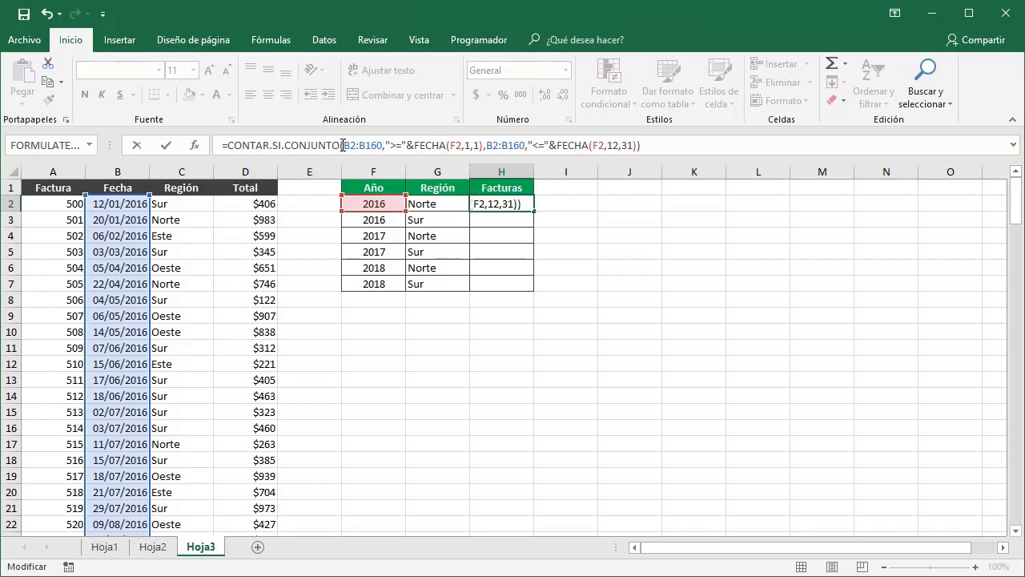
Make both date ranges in the H2 formula absolute as $B$2:$B$160 and enter the formula.
left_click_drag(343, 145, 383, 145)
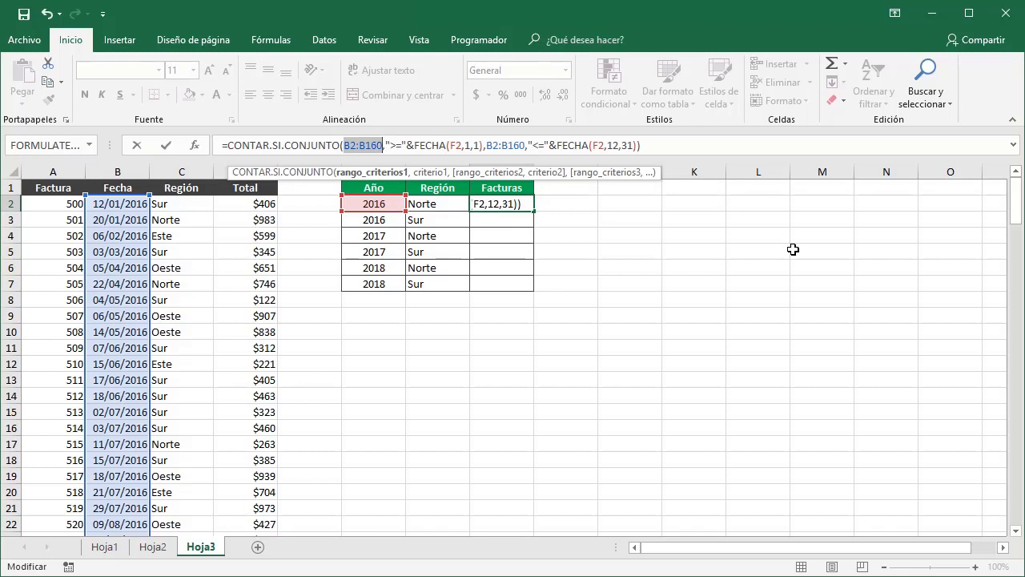
key("F4")
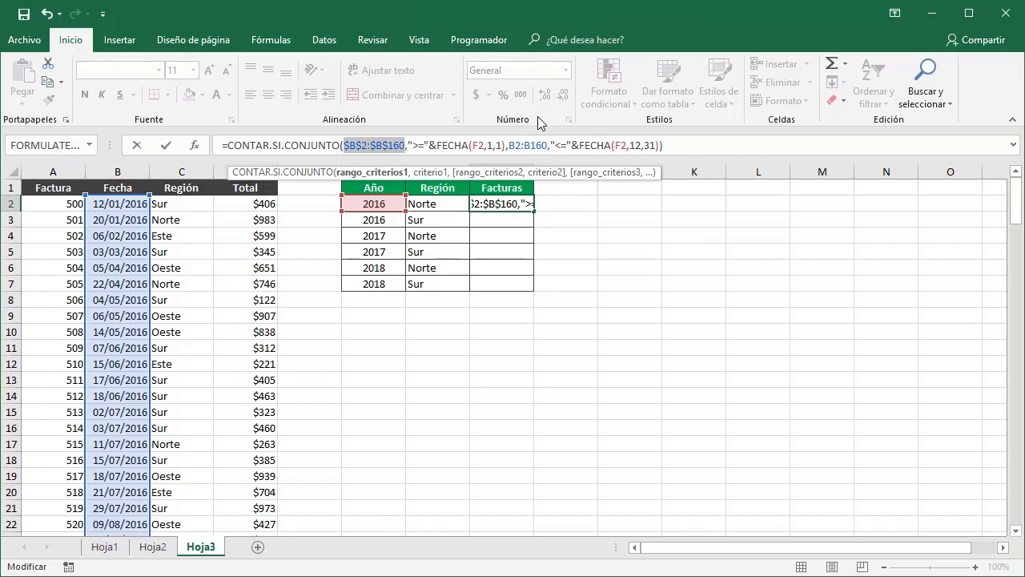
left_click_drag(509, 145, 548, 145)
key("F4")
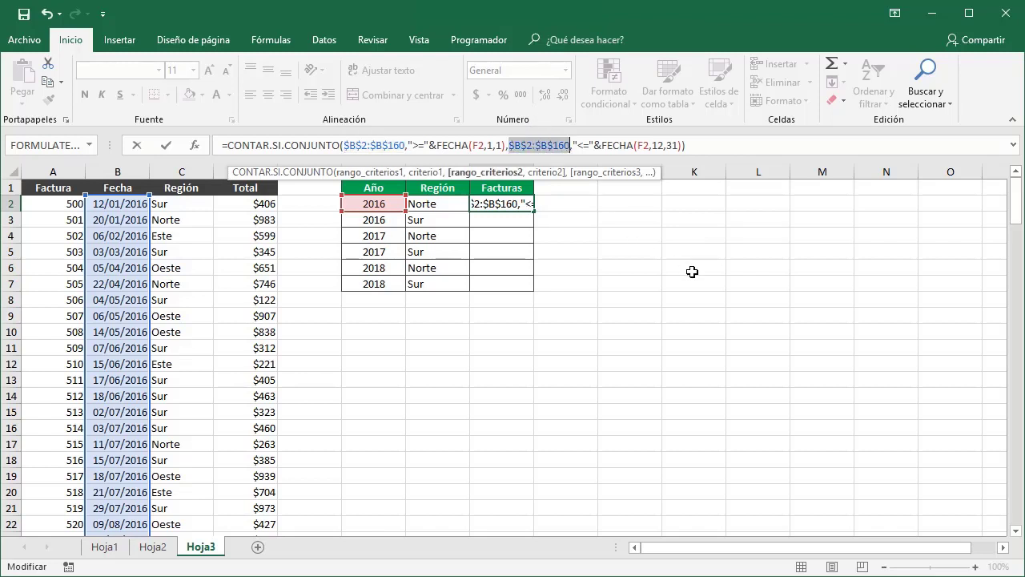
left_click(704, 145)
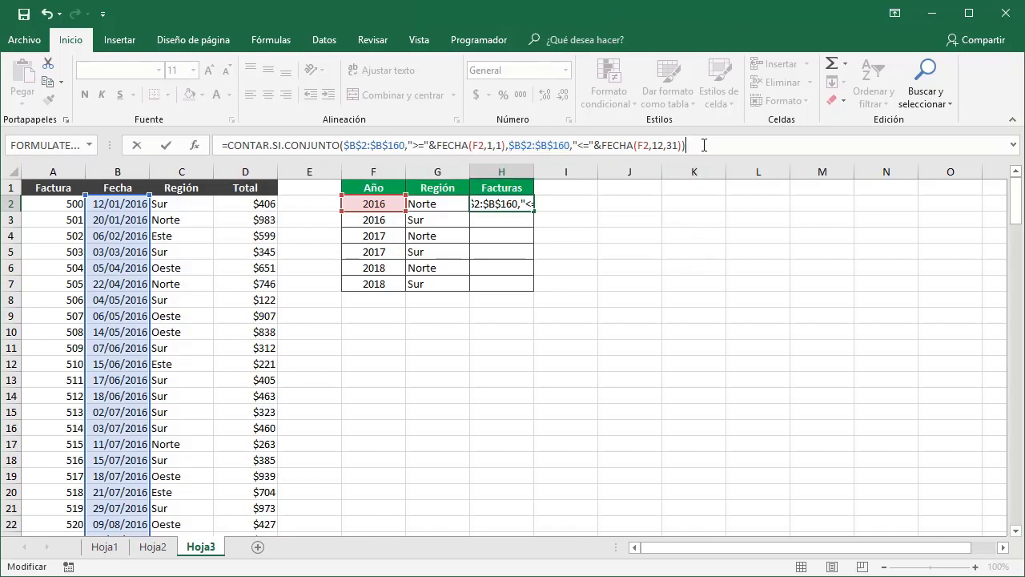
key("Return")
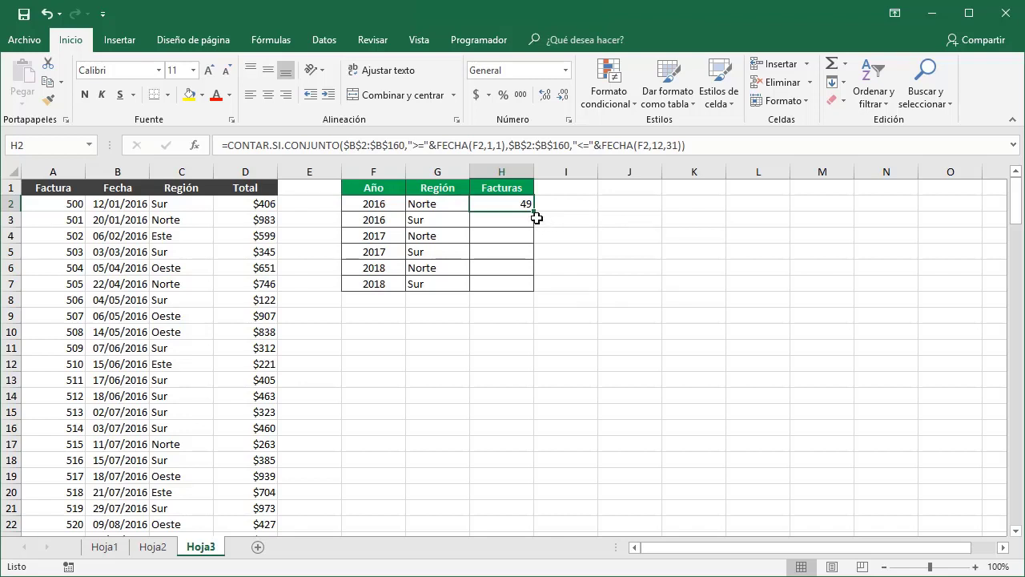
Copy the year-only count formula from H2 down through H7 and check the results for each year.
left_click_drag(533, 211, 534, 226)
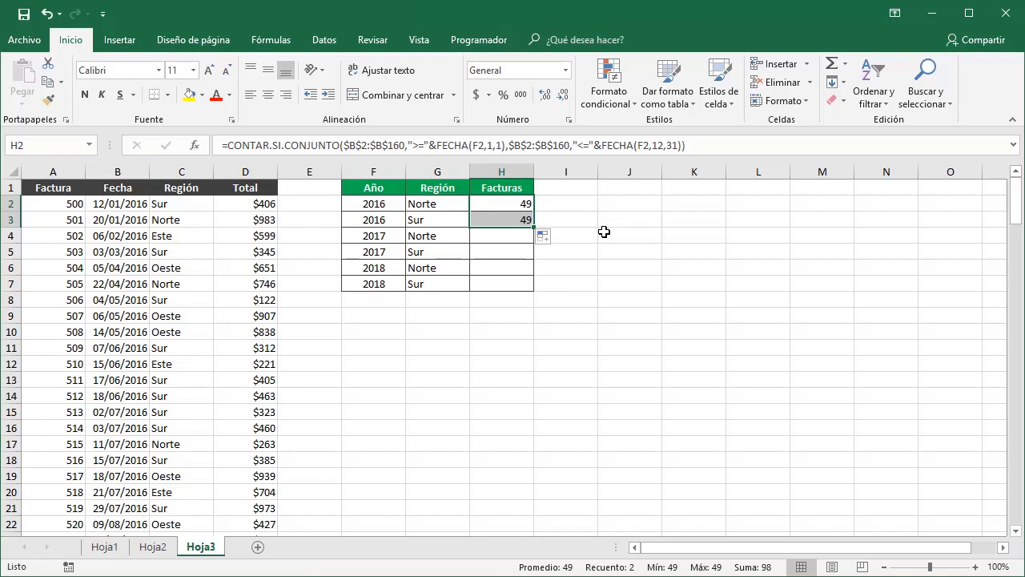
left_click(526, 219)
double_click(535, 227)
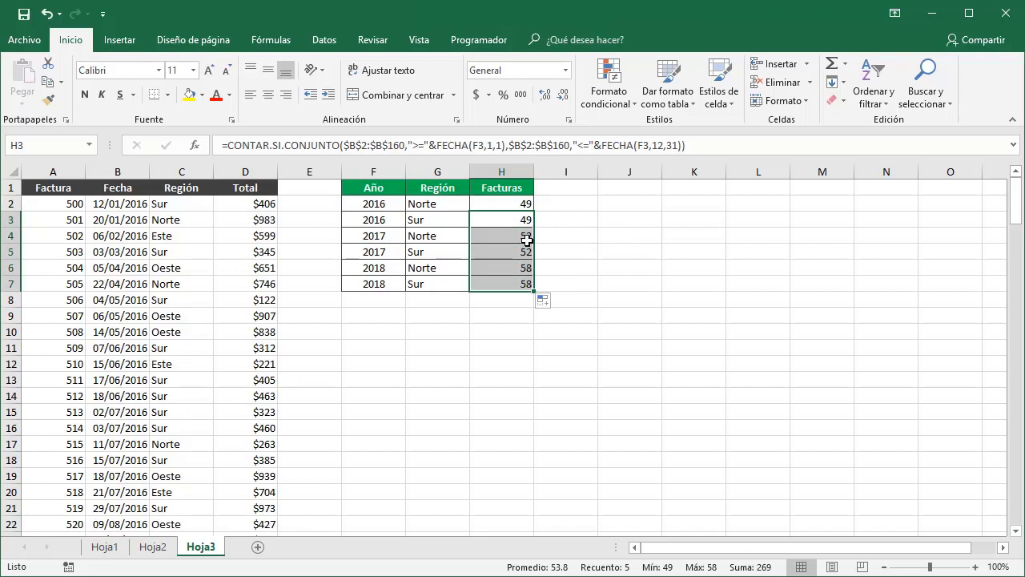
left_click_drag(512, 233, 517, 282)
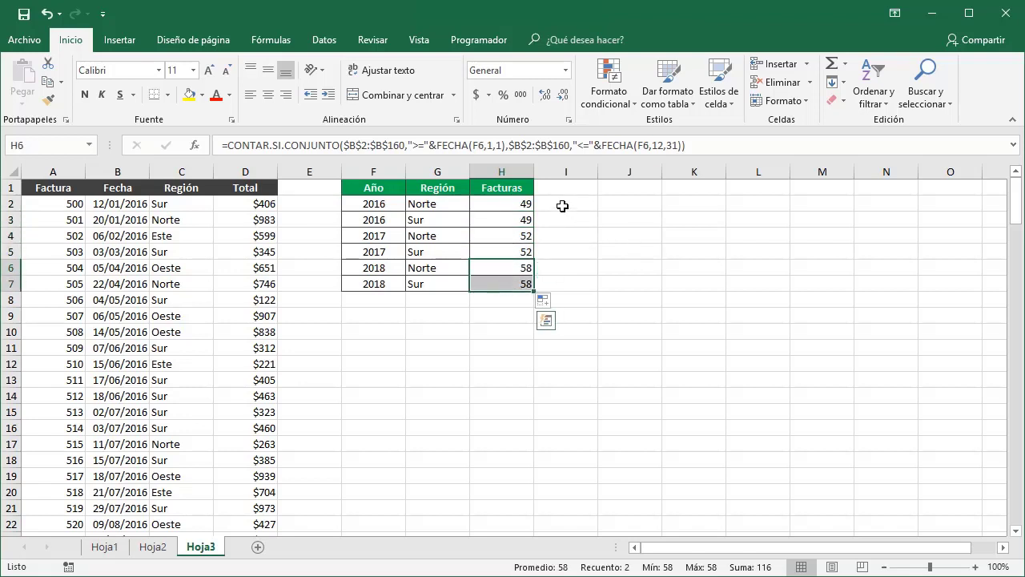
Add the Región range to the H2 formula as a third criteria range, with the absolute reference $C$2:$C$160.
left_click(522, 204)
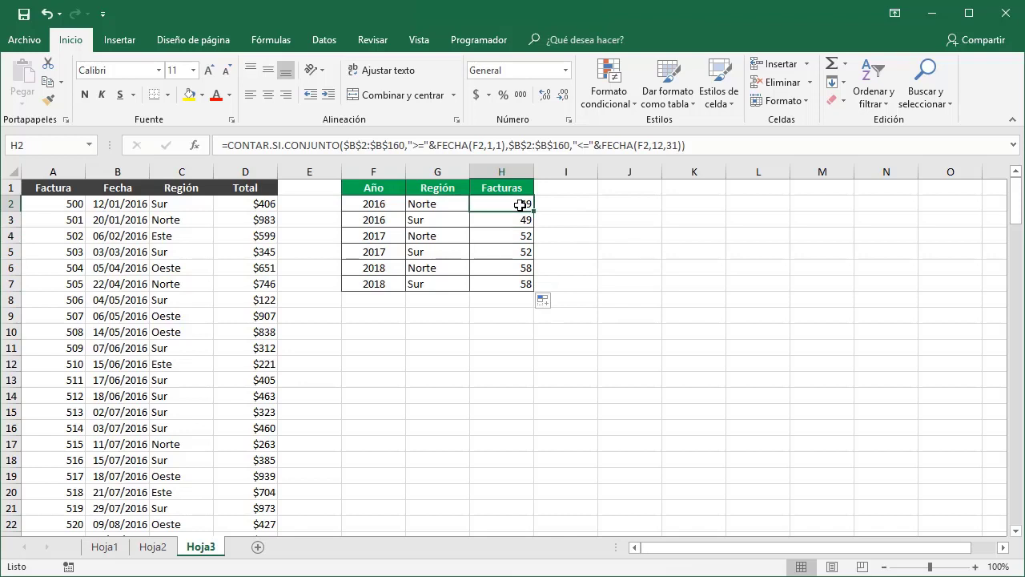
left_click(678, 147)
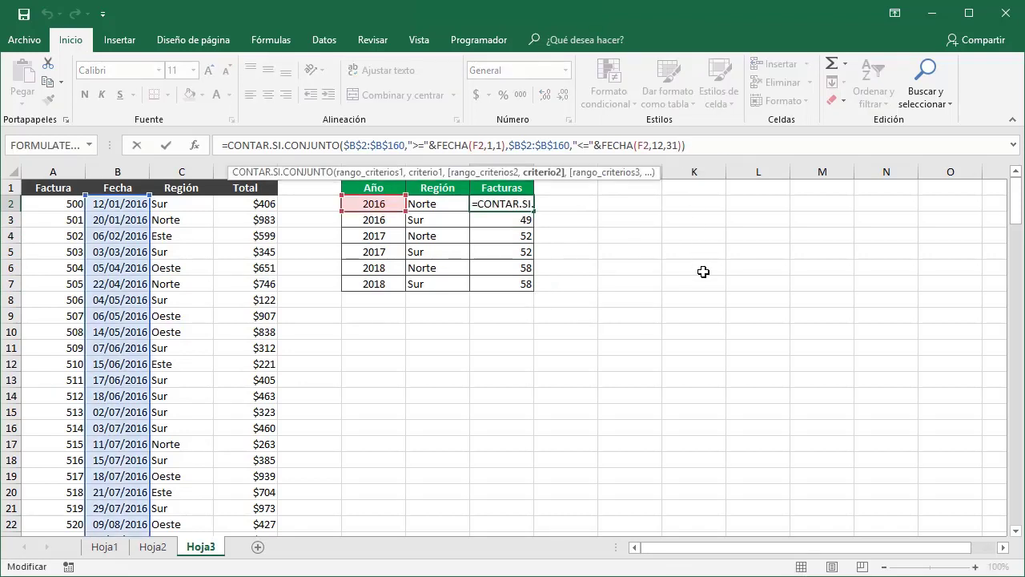
type(",")
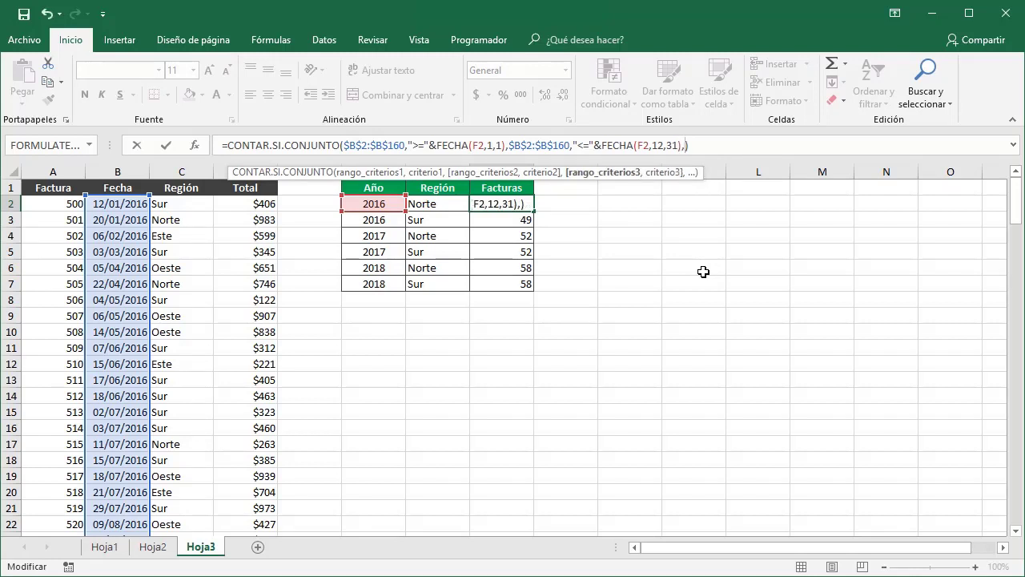
type("C2")
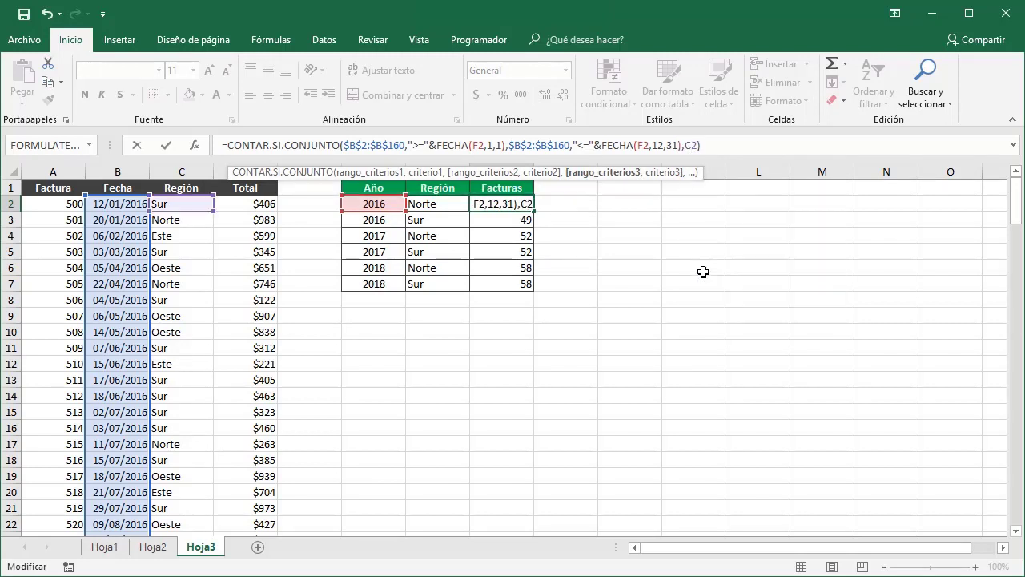
type(":C16")
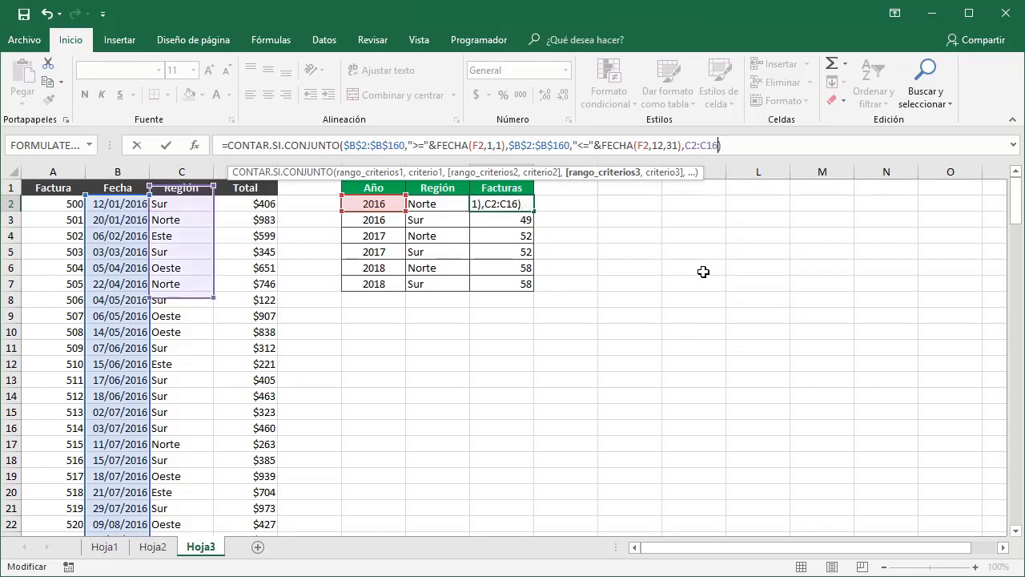
type("0")
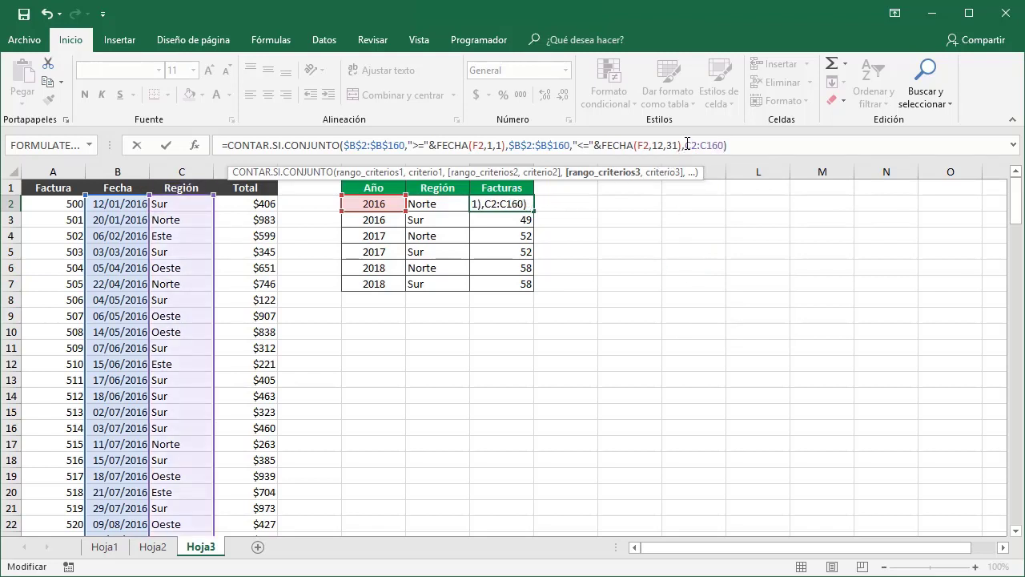
left_click_drag(685, 144, 721, 145)
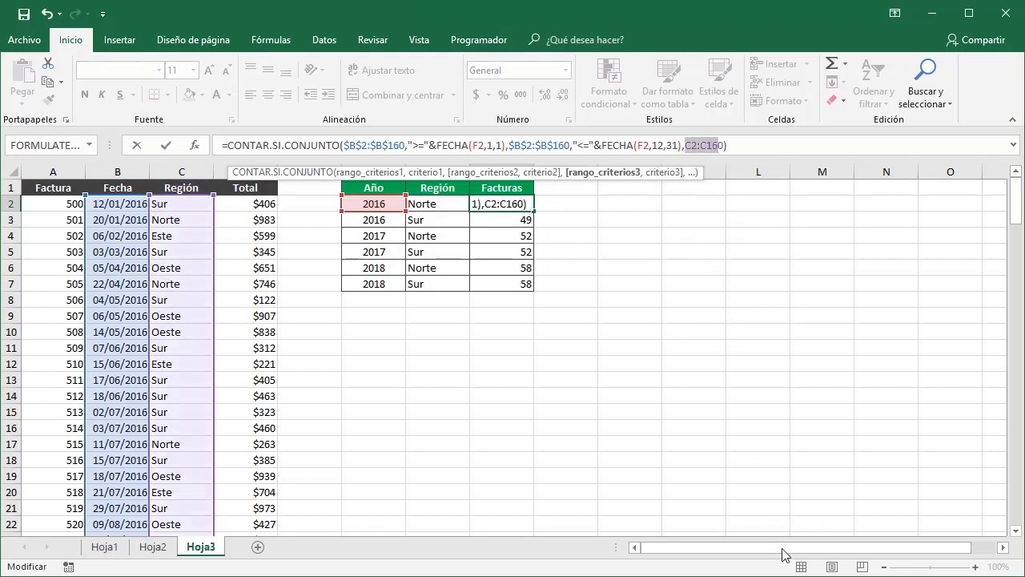
key("F4")
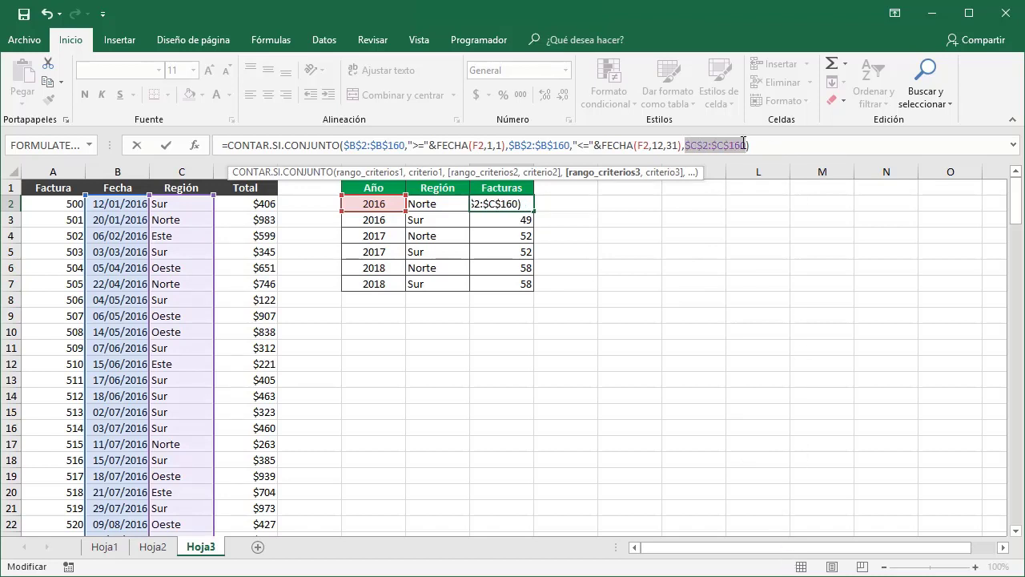
Set the third criterion of the H2 formula to the region in G2 and enter the formula.
key("End")
type(",")
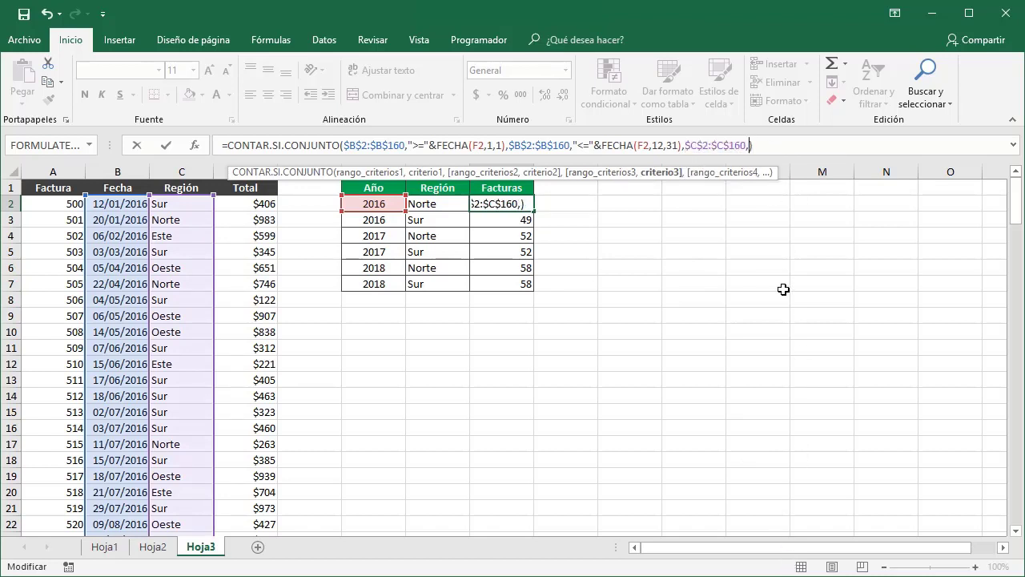
type("G2")
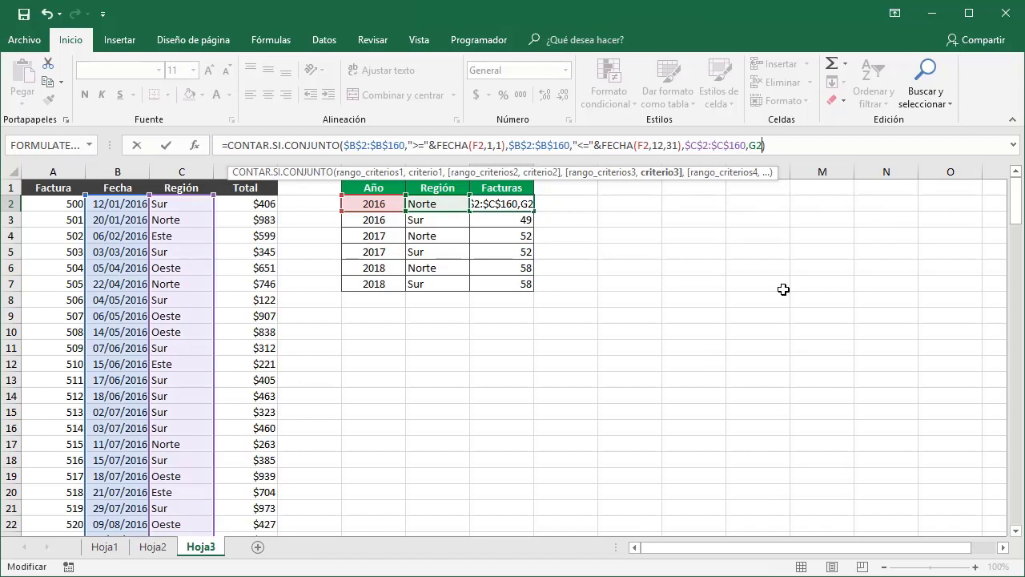
left_click(791, 149)
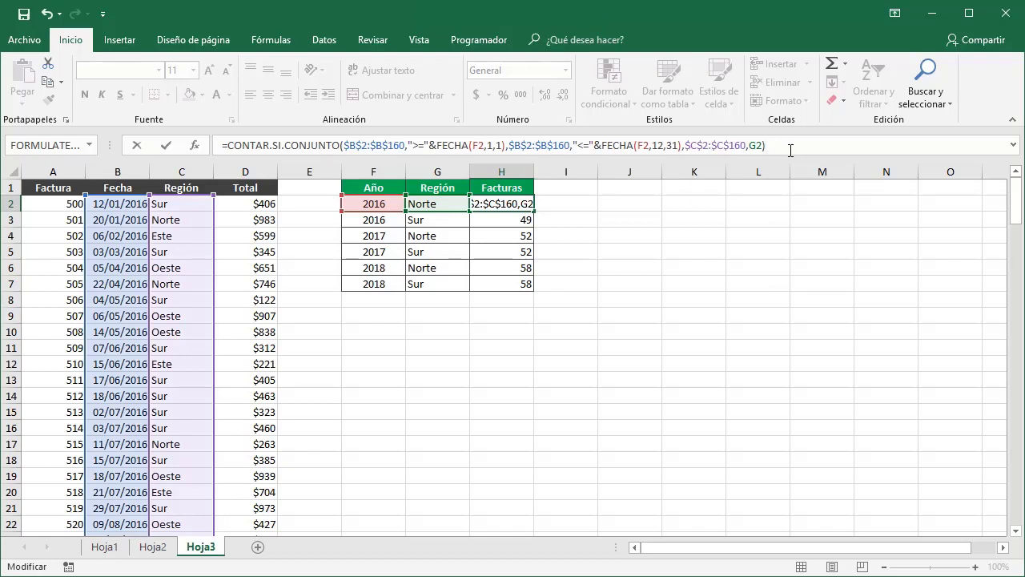
key("Return")
Copy the year-and-region formula from H2 down through H7 and check the copied formulas in the Facturas column.
left_click(507, 201)
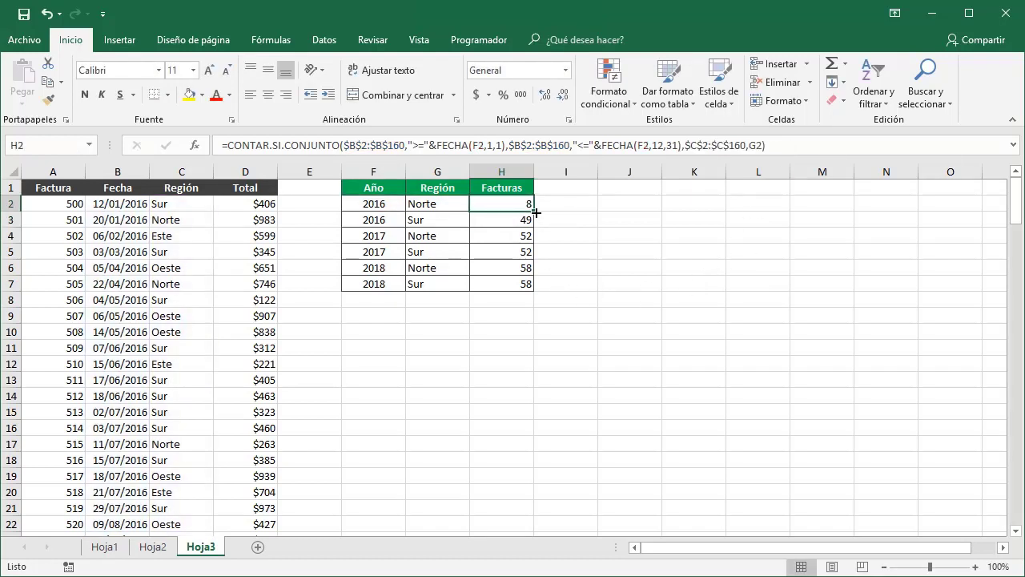
double_click(535, 211)
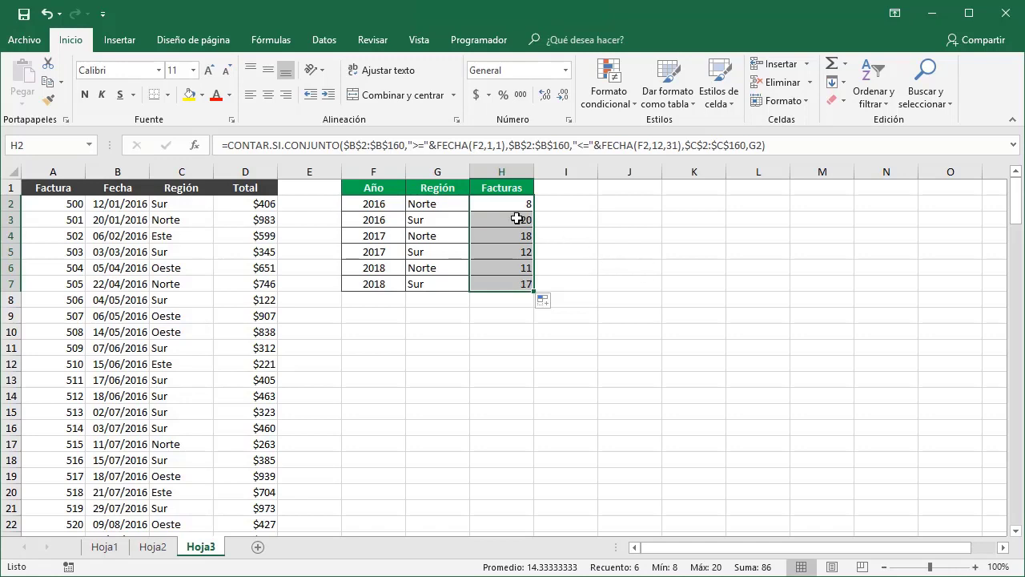
left_click(519, 218)
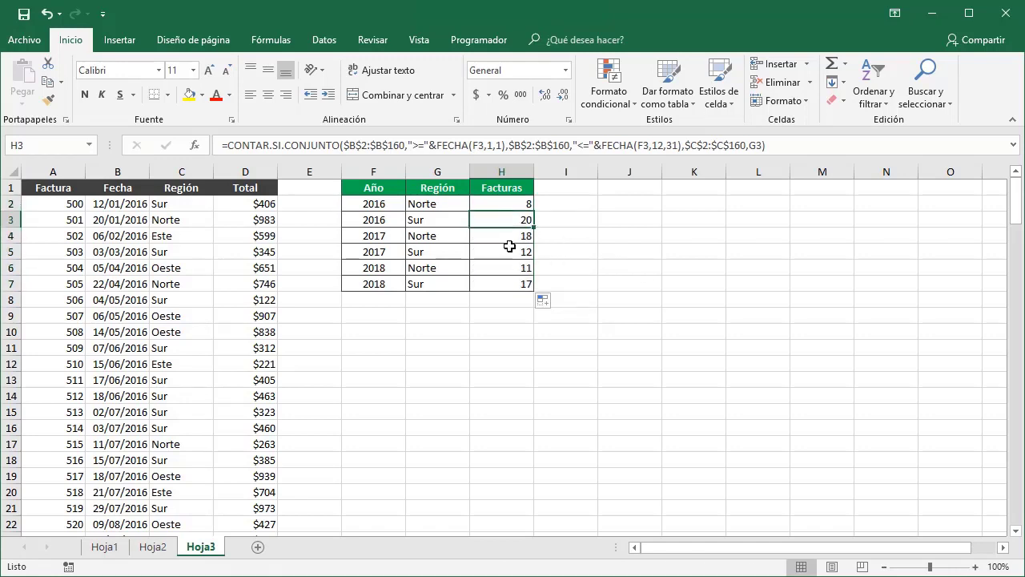
left_click(503, 239)
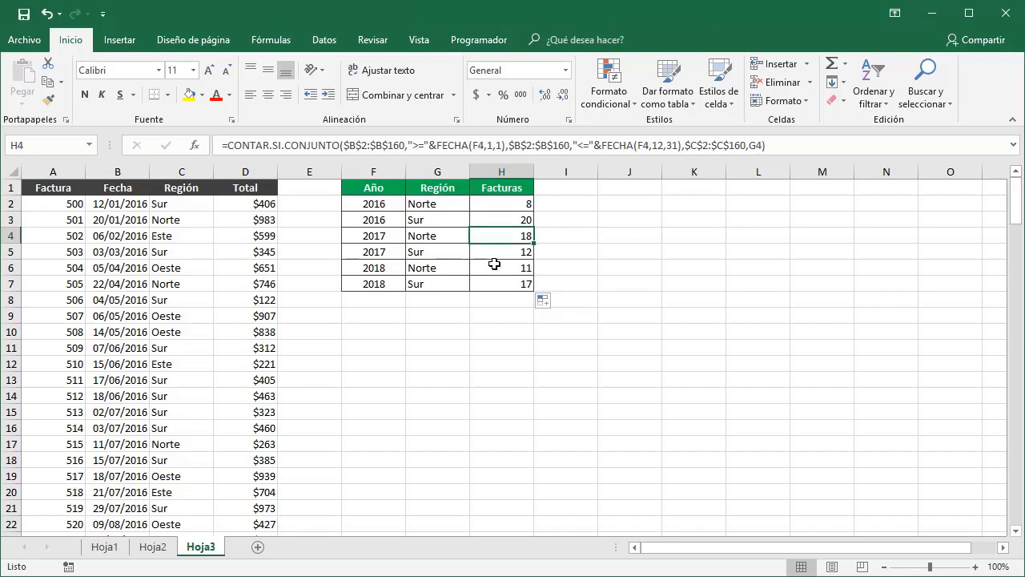
left_click(494, 264)
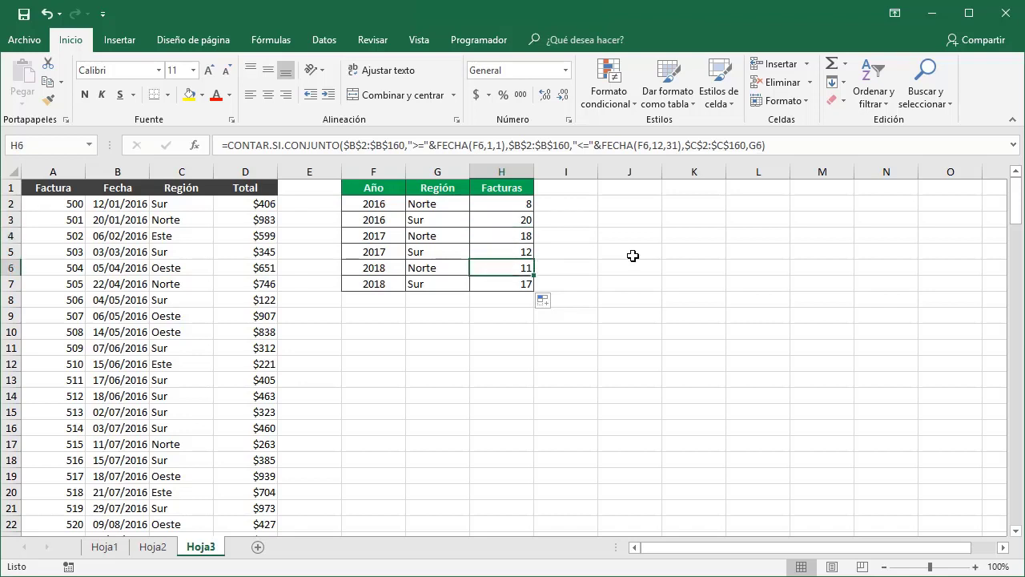